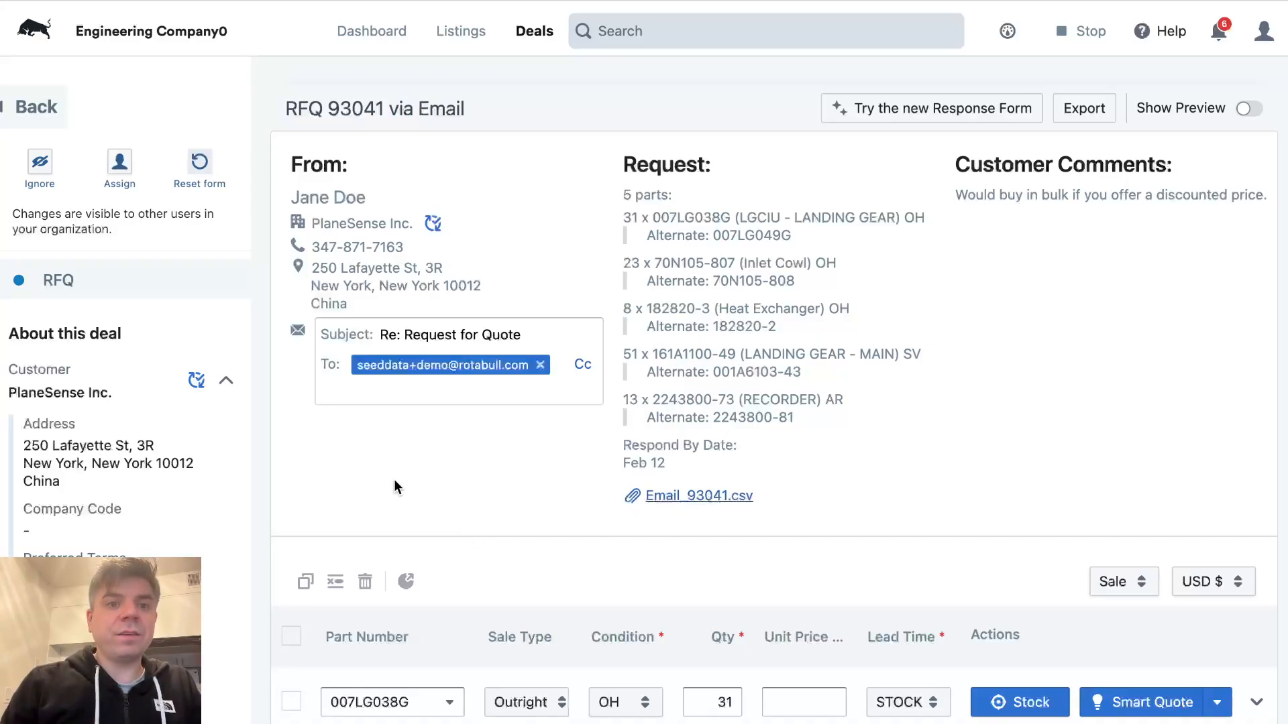
Open the Bennett Avionics request from the dashboard's unread RFQs
left_click(381, 32)
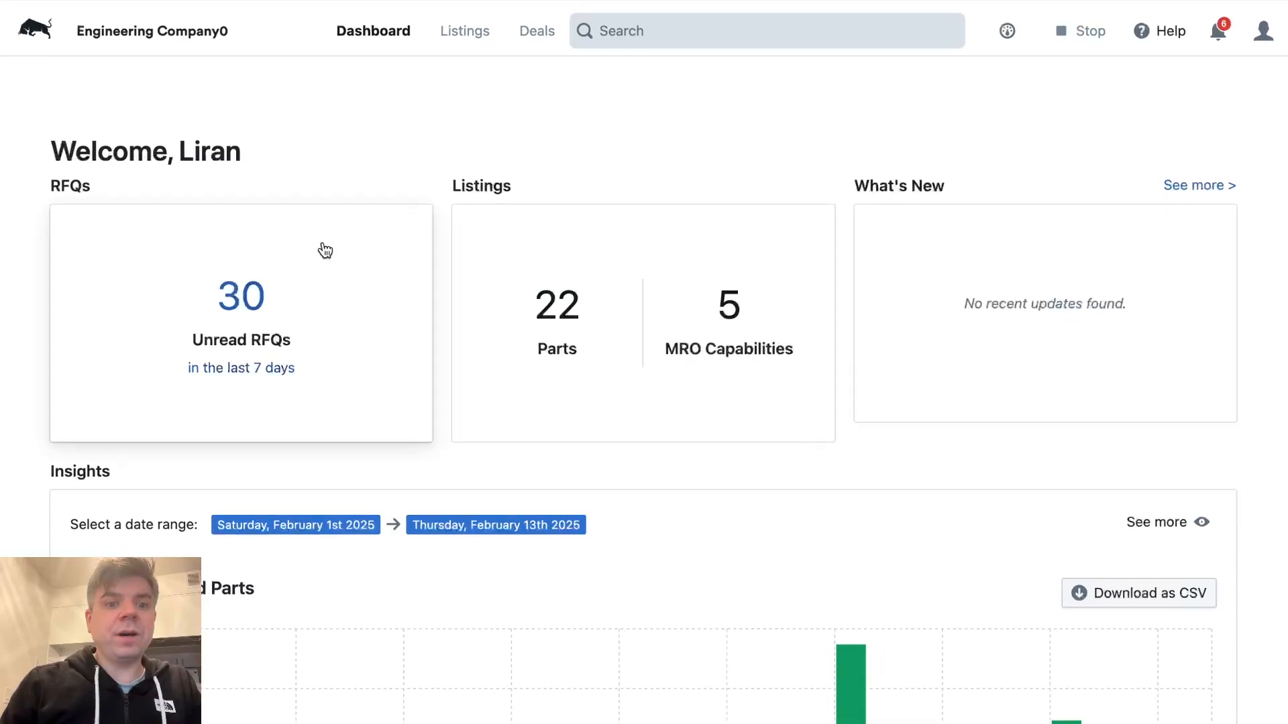
left_click(321, 301)
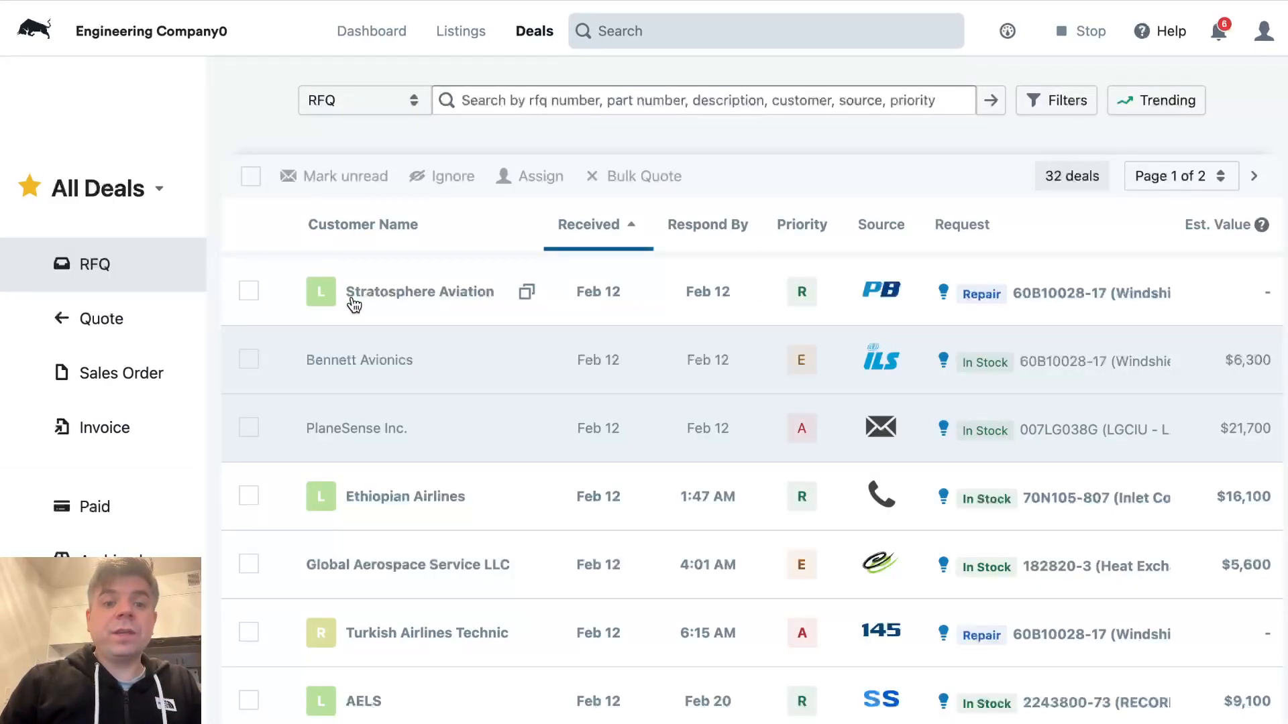
left_click(473, 360)
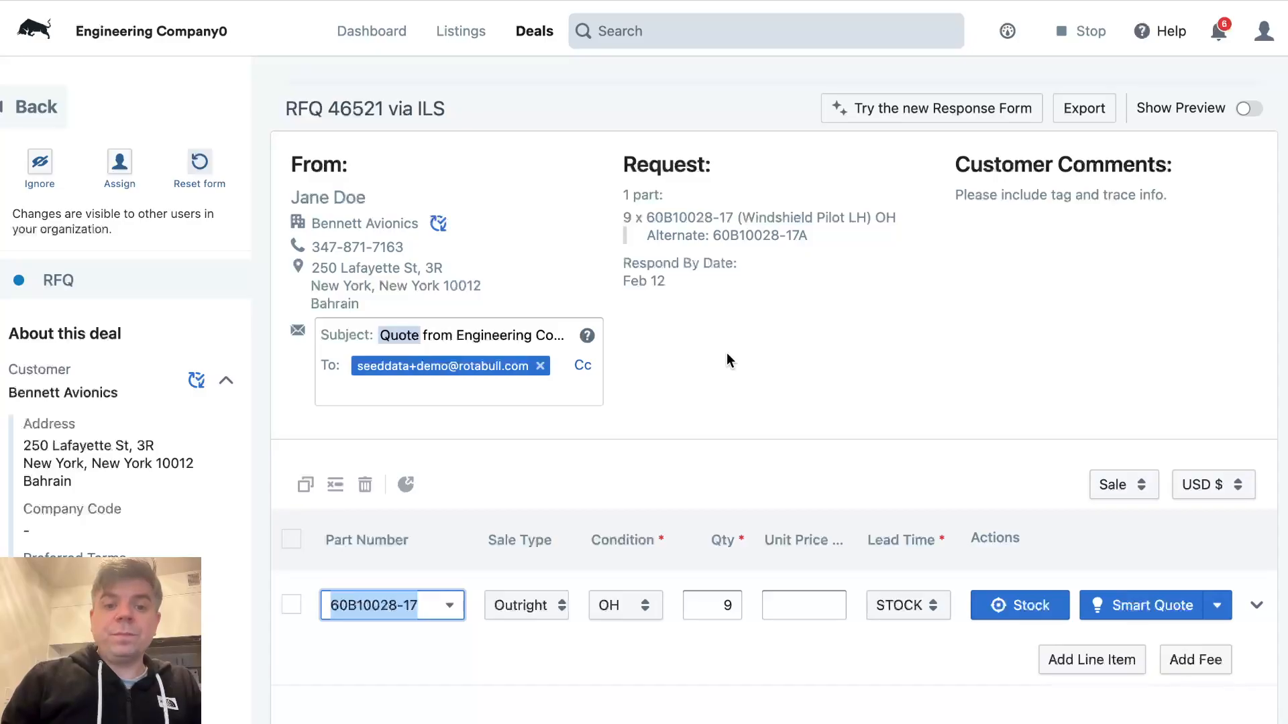
Add a Cc recipient to the quote e-mail by entering the colleague's e-mail address
scroll(671, 381, "down", 2)
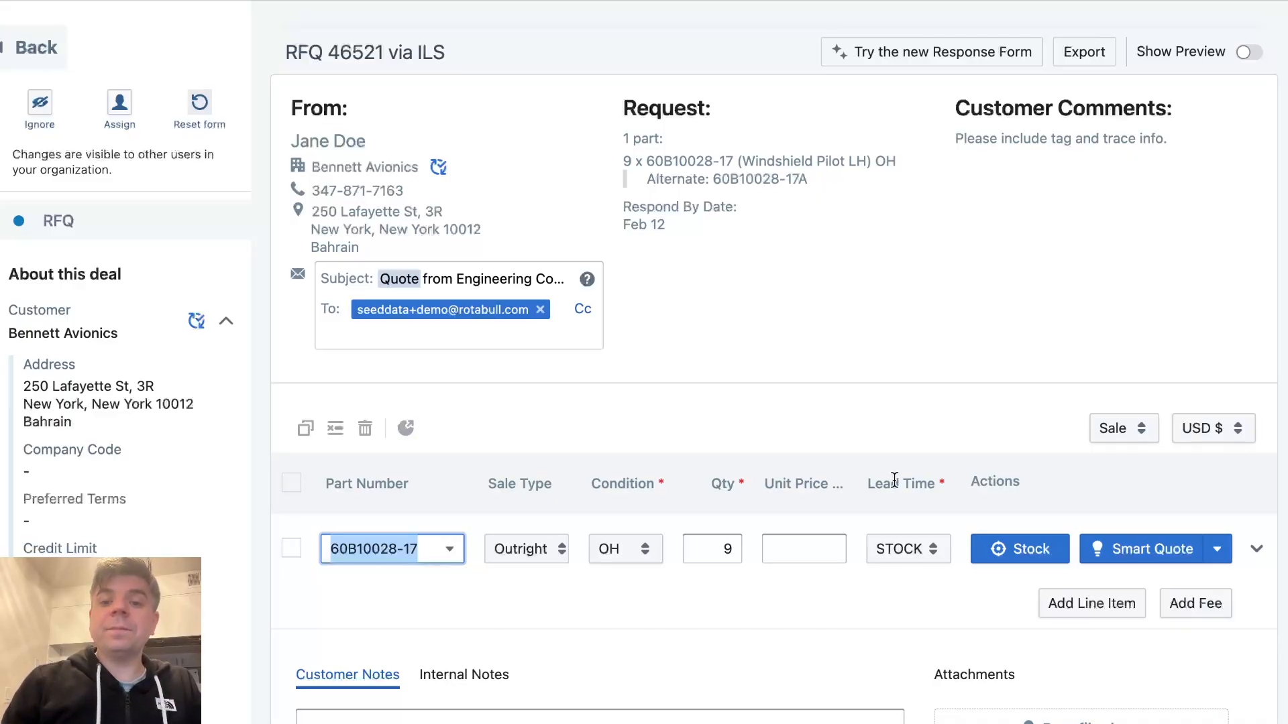
scroll(894, 480, "down", 10)
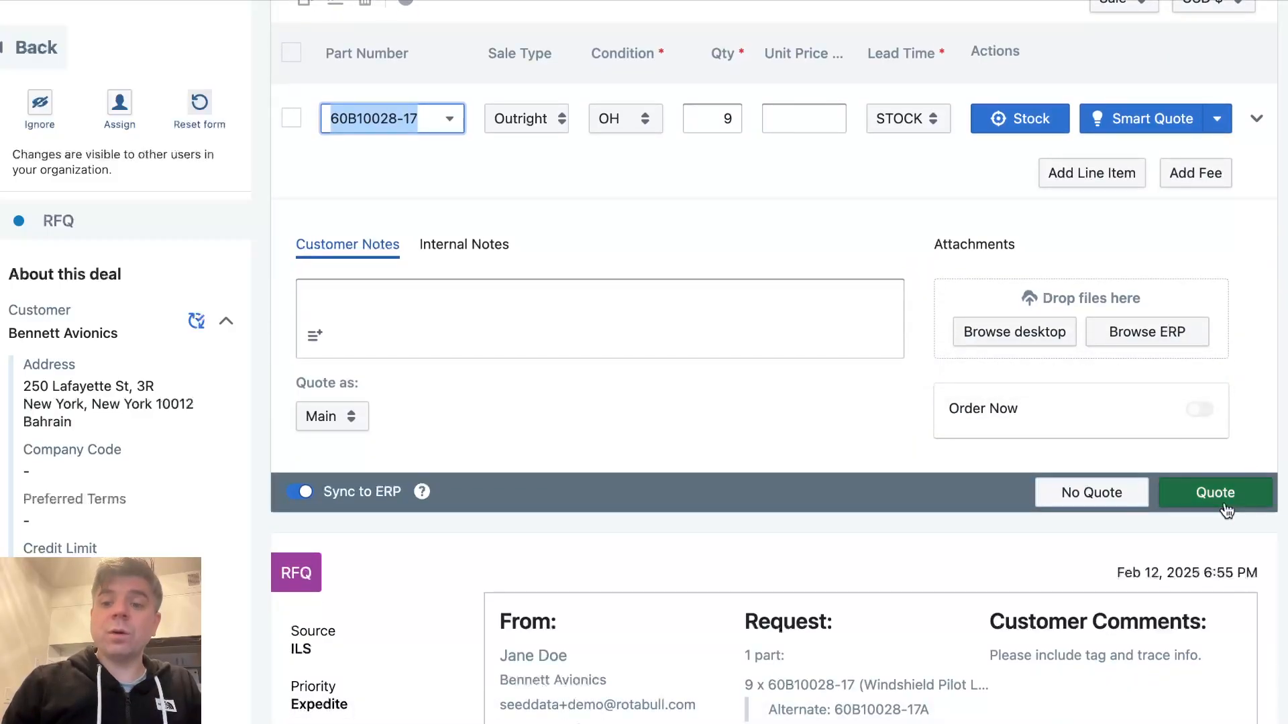
scroll(695, 392, "up", 2)
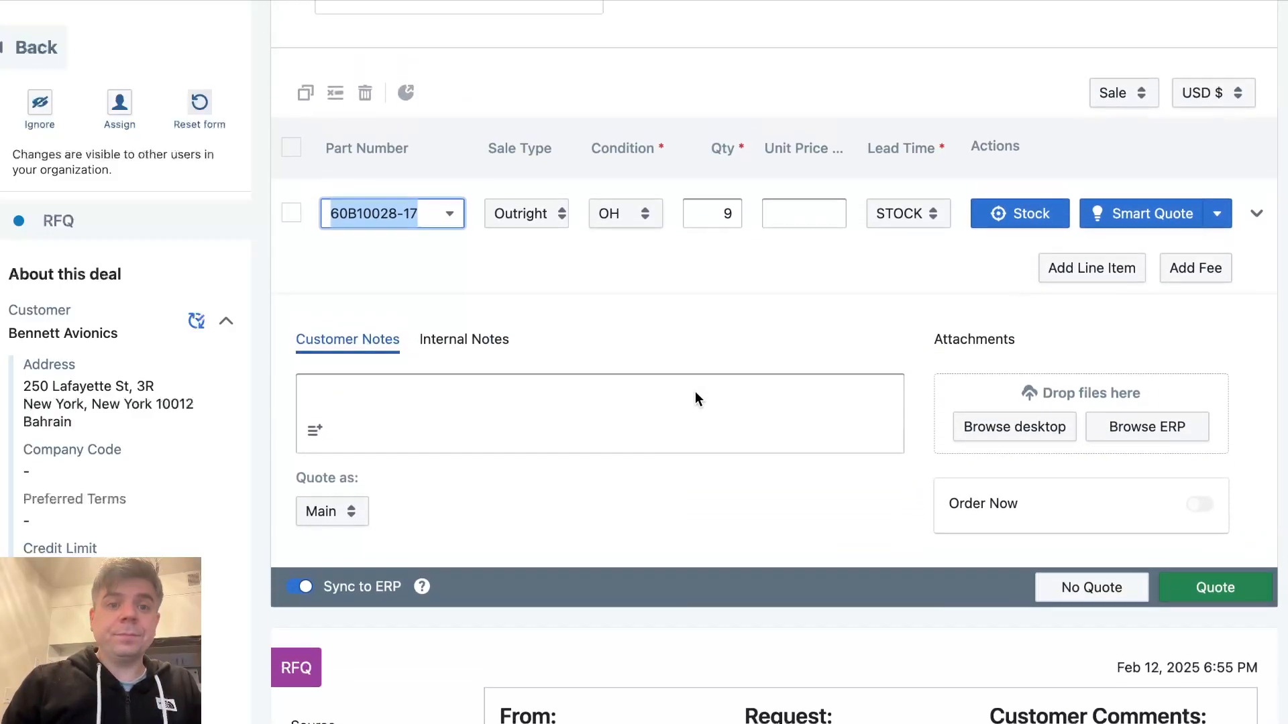
scroll(696, 391, "up", 4)
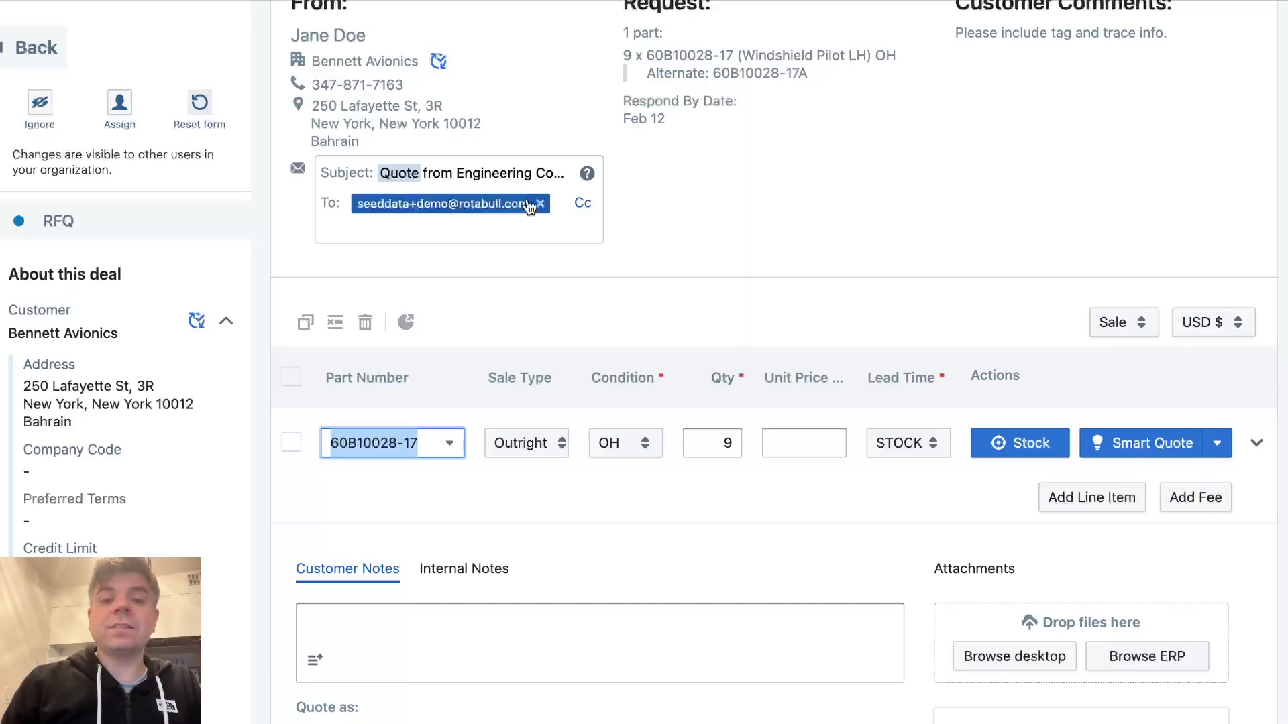
left_click(582, 205)
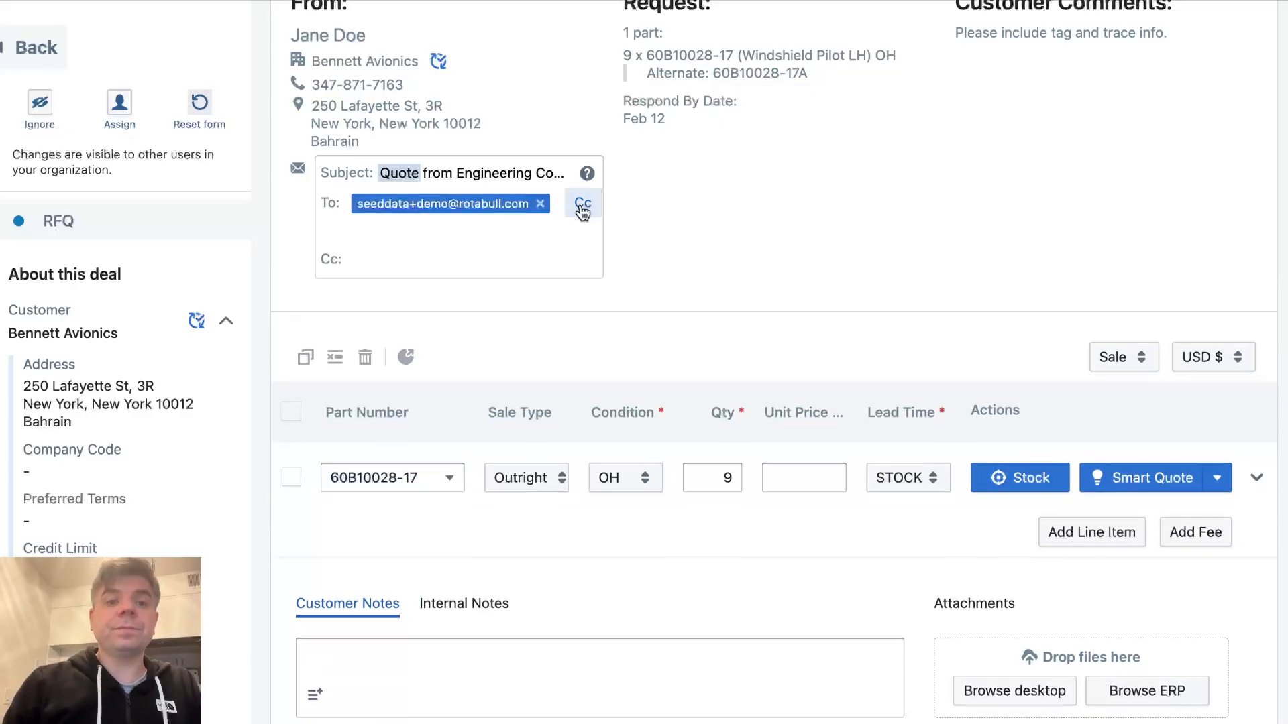
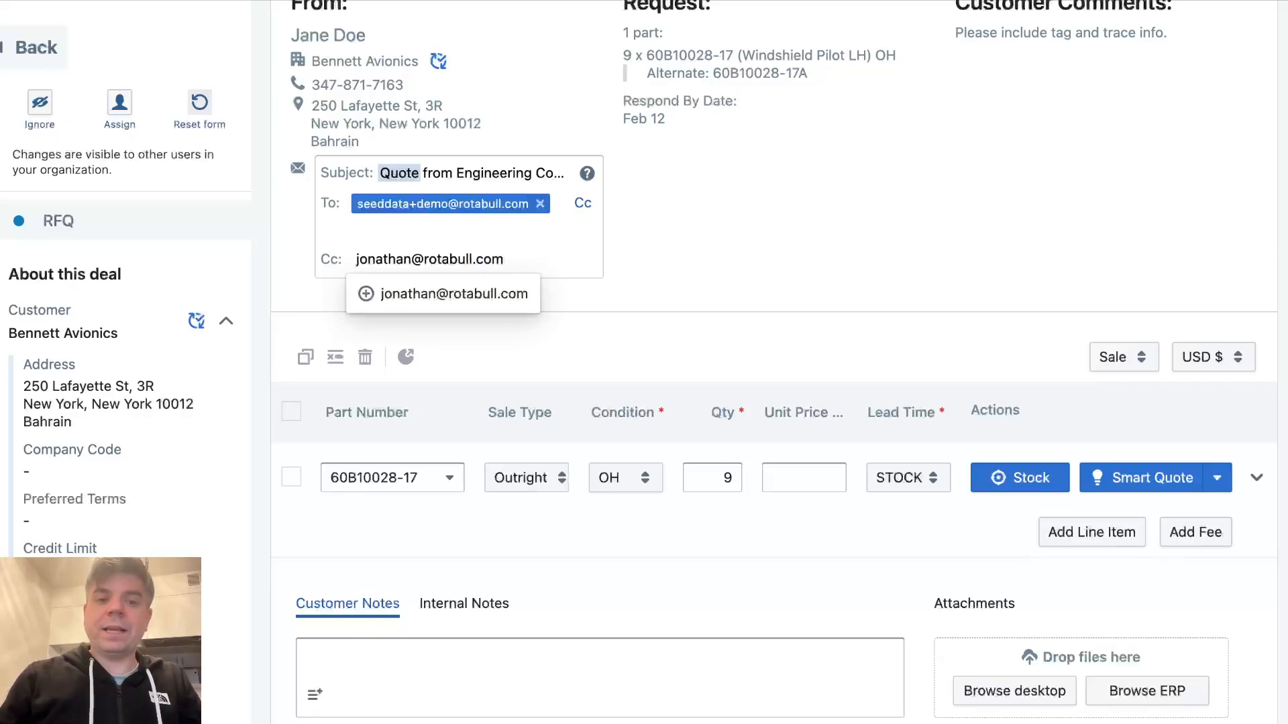
key("Return")
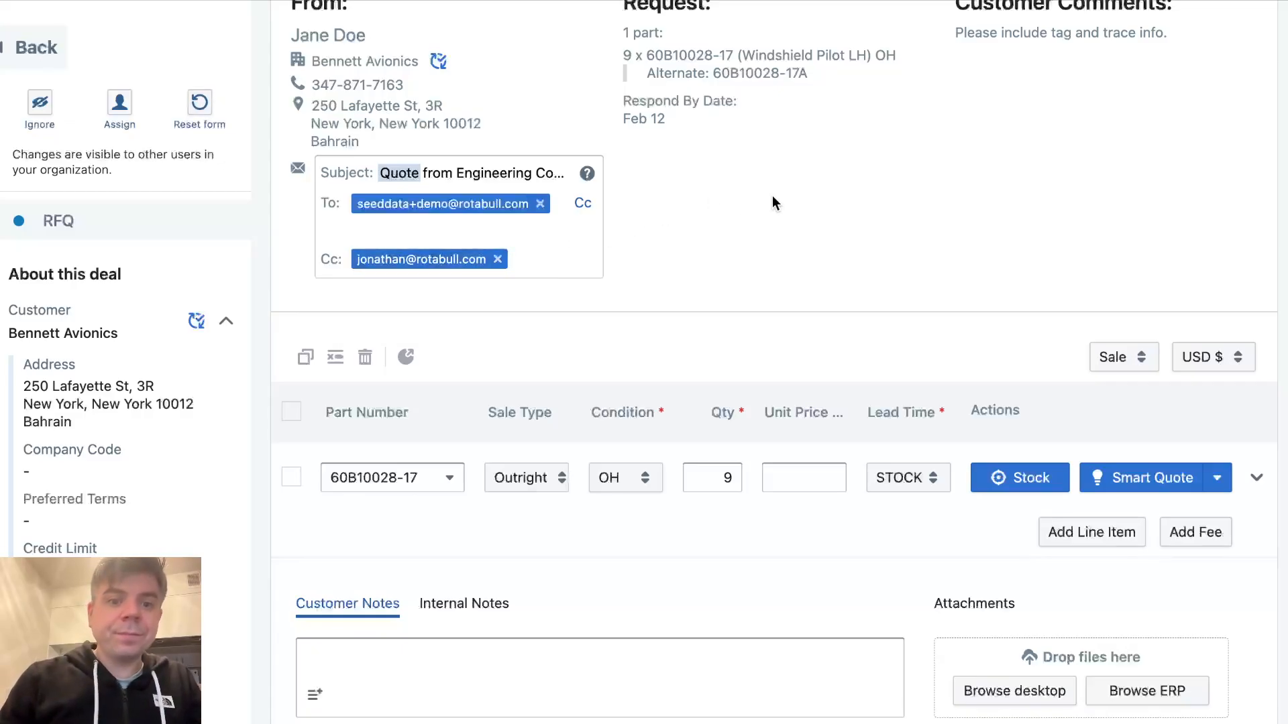
Check the available sale type and condition options for the 60B10028-17 line item
scroll(705, 342, "down", 3)
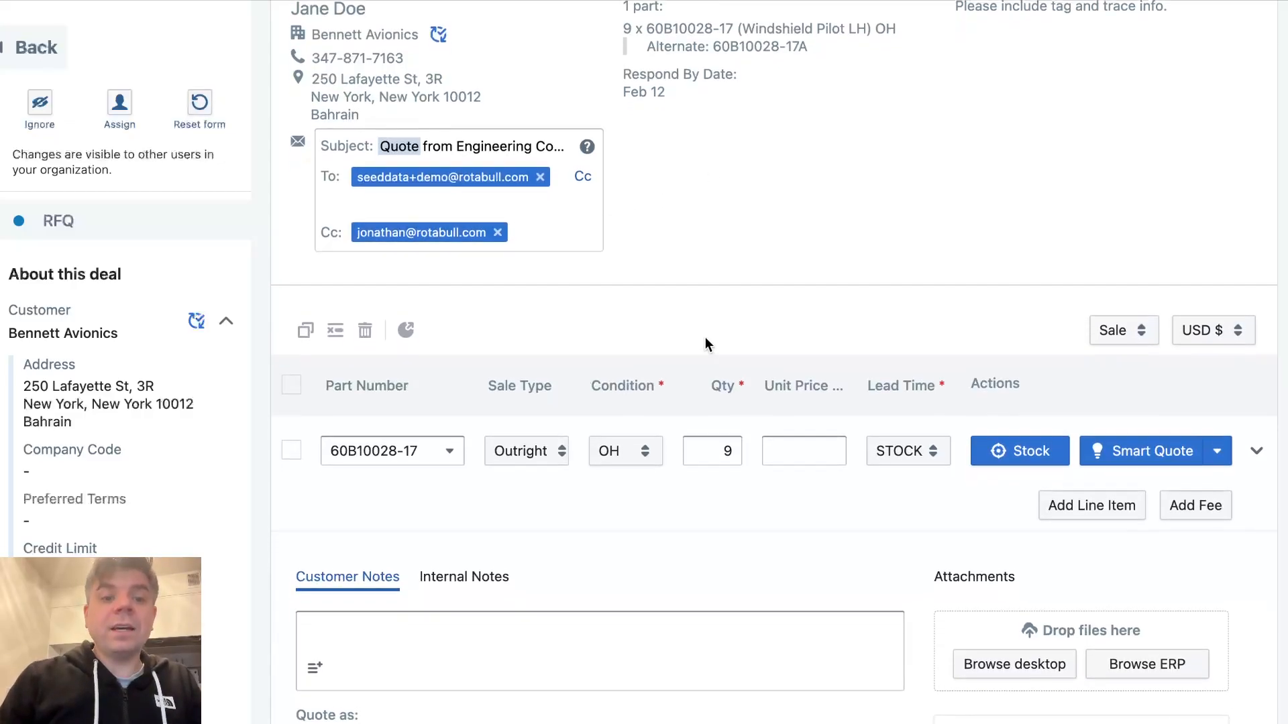
scroll(705, 337, "down", 1)
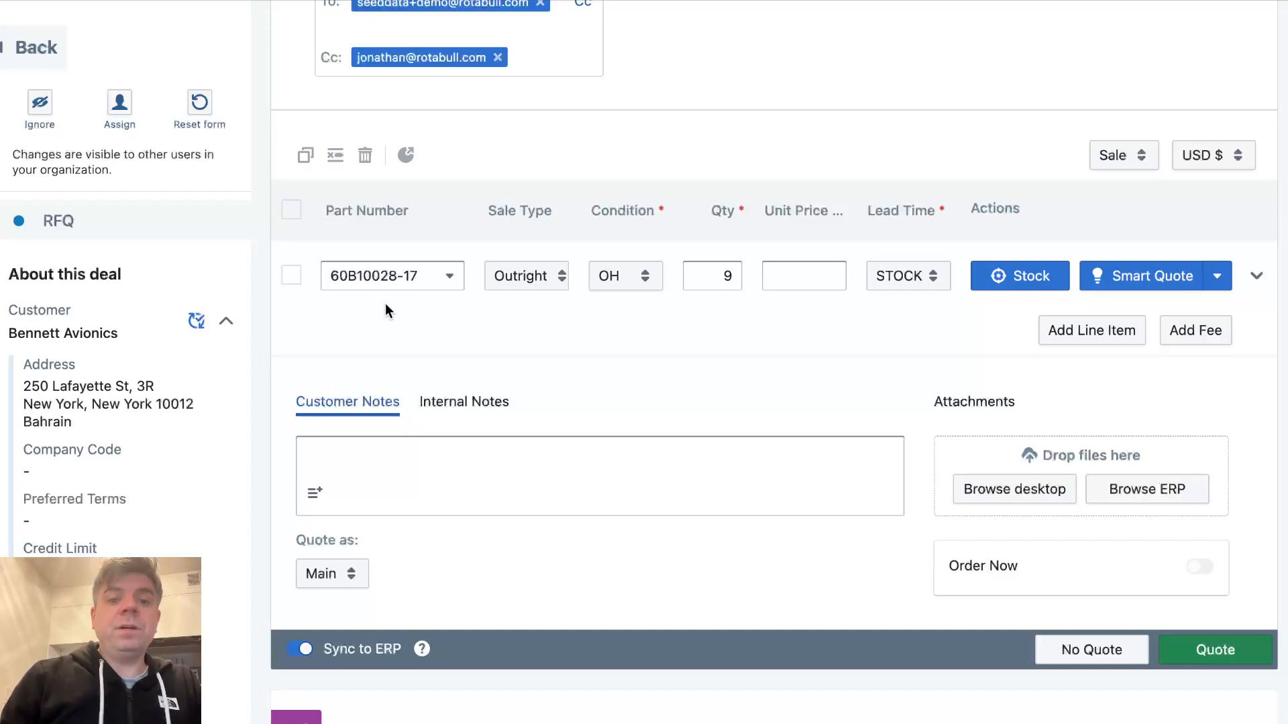
left_click(520, 284)
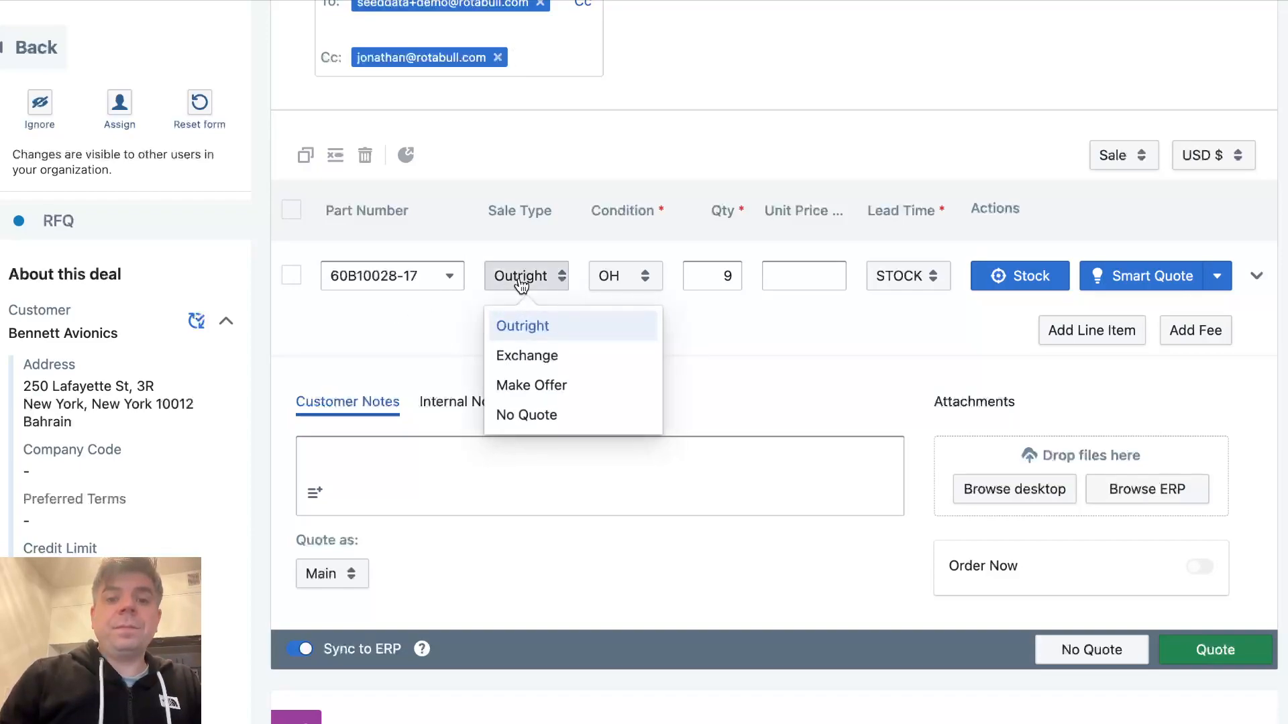
left_click(521, 282)
left_click(620, 293)
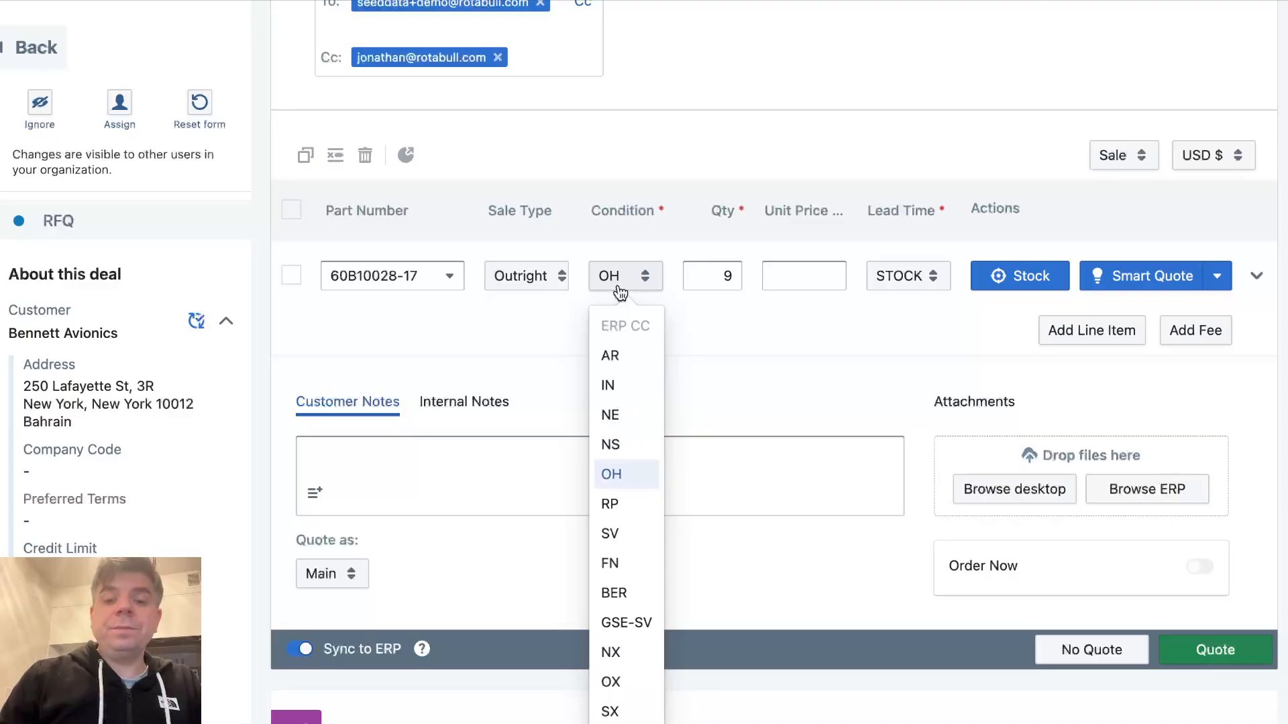
left_click(620, 293)
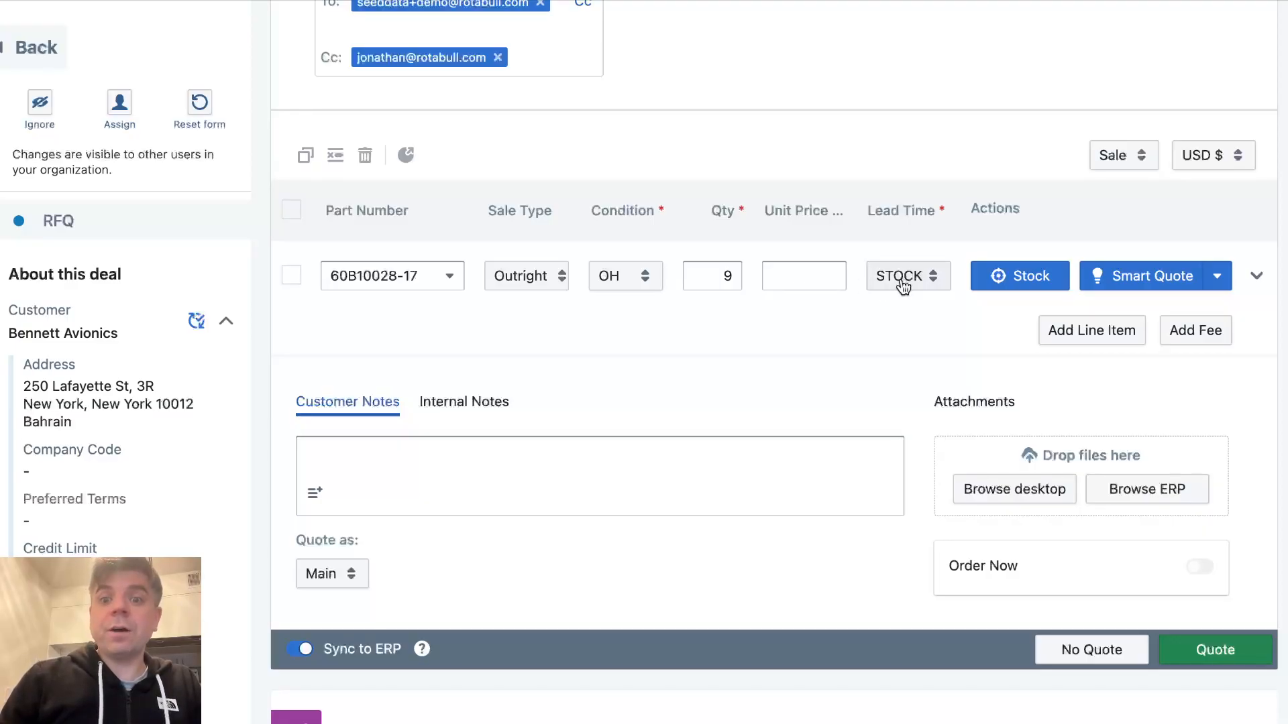
Set the line item's unit price to 900 and its lead time to 7 Days
left_click(826, 275)
type("900")
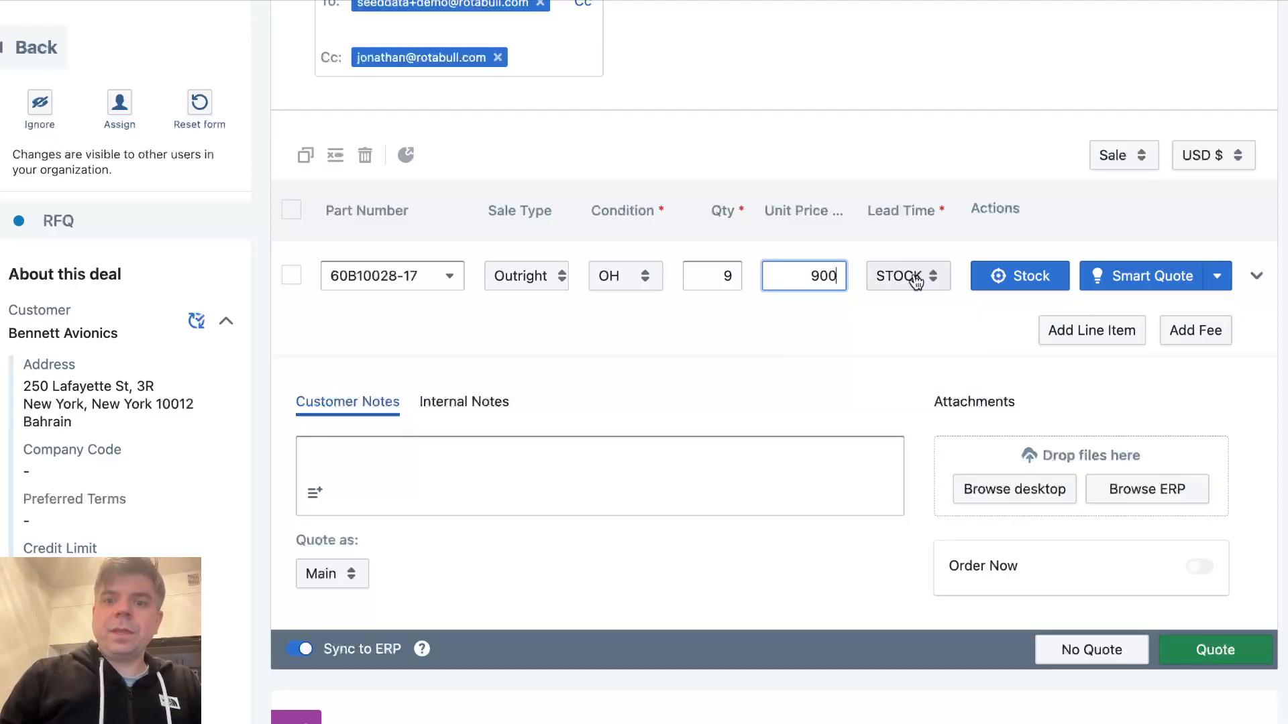
left_click(914, 278)
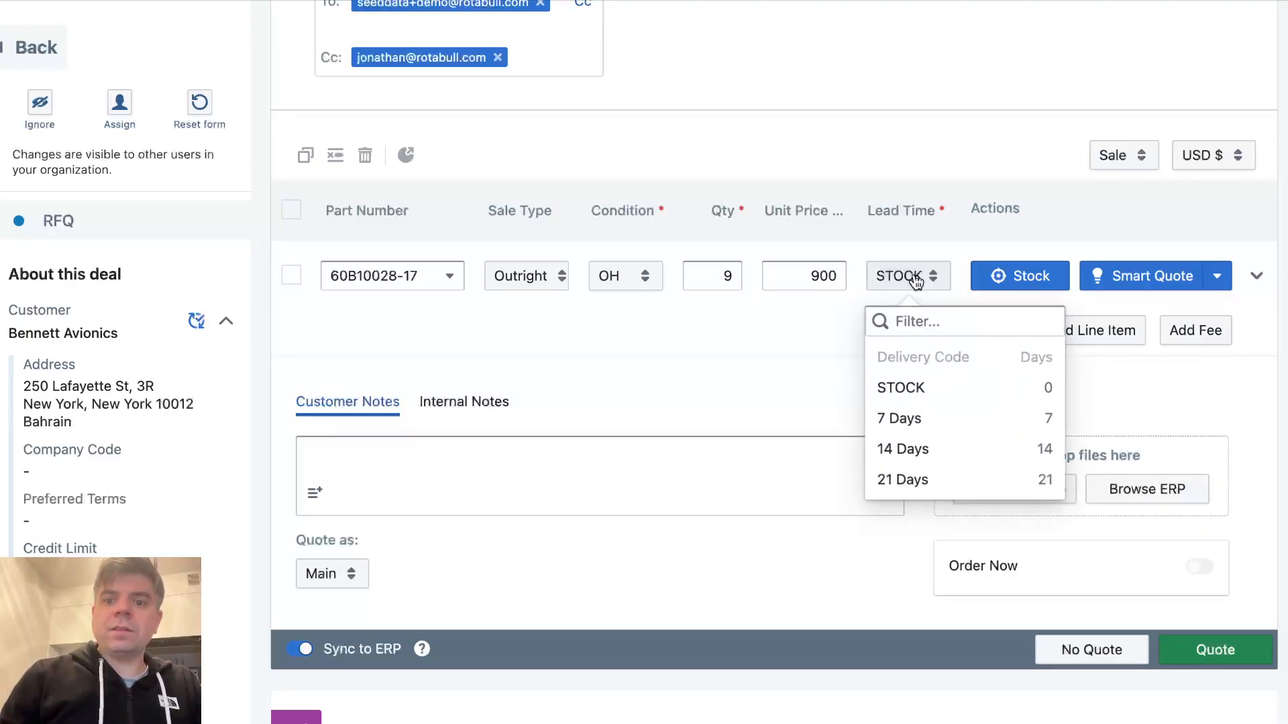
left_click(911, 421)
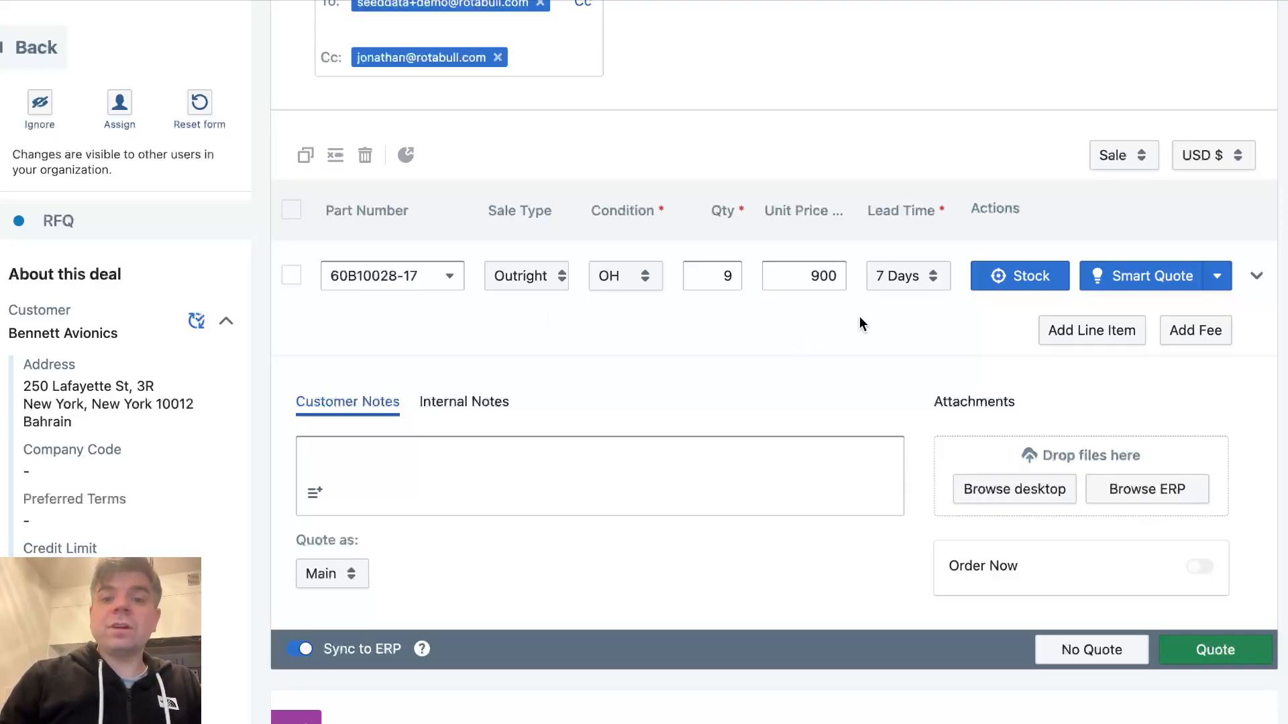
Try the alternate part number 60B10028-17-00 on the line item, and switch back to 60B10028-17
left_click(626, 293)
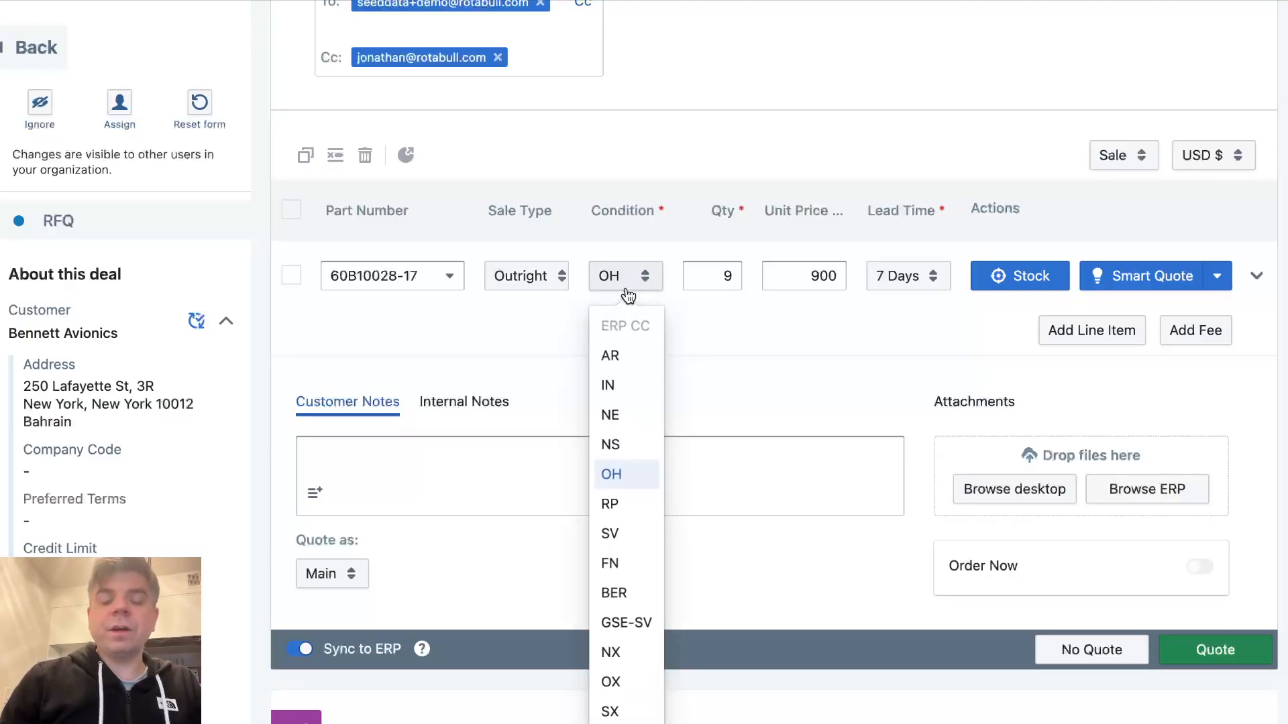
left_click(628, 295)
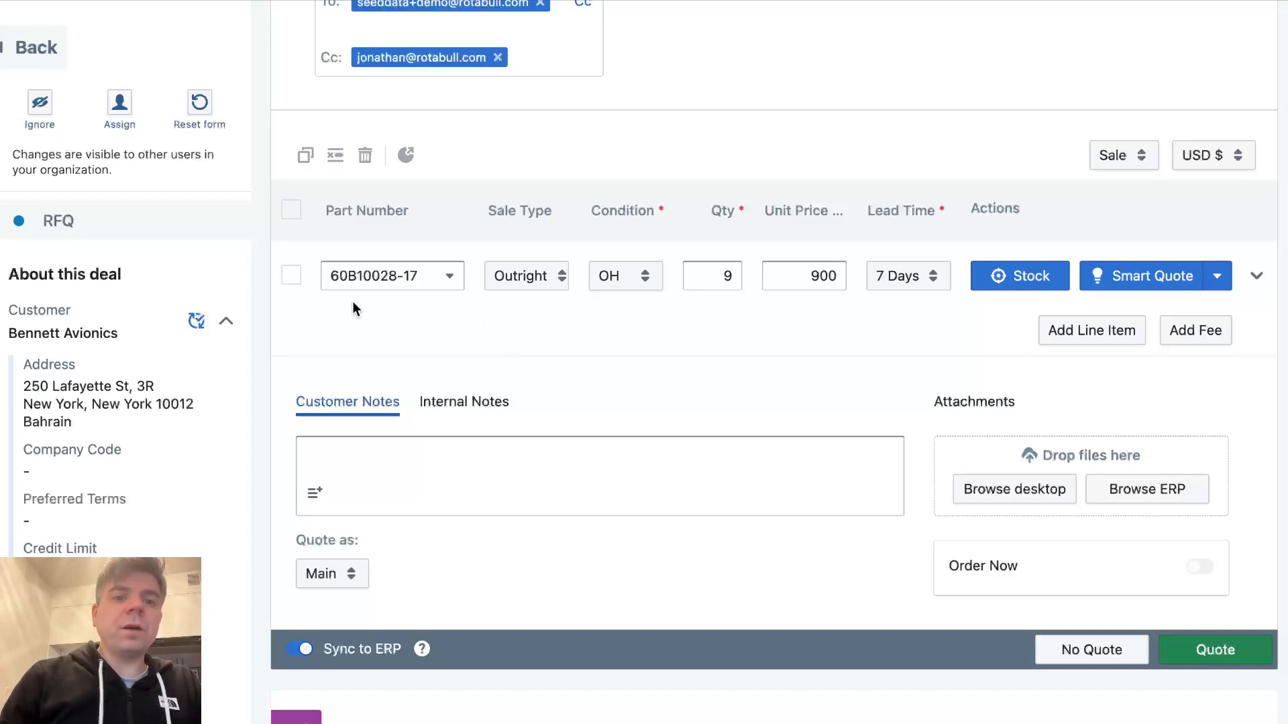
left_click(450, 279)
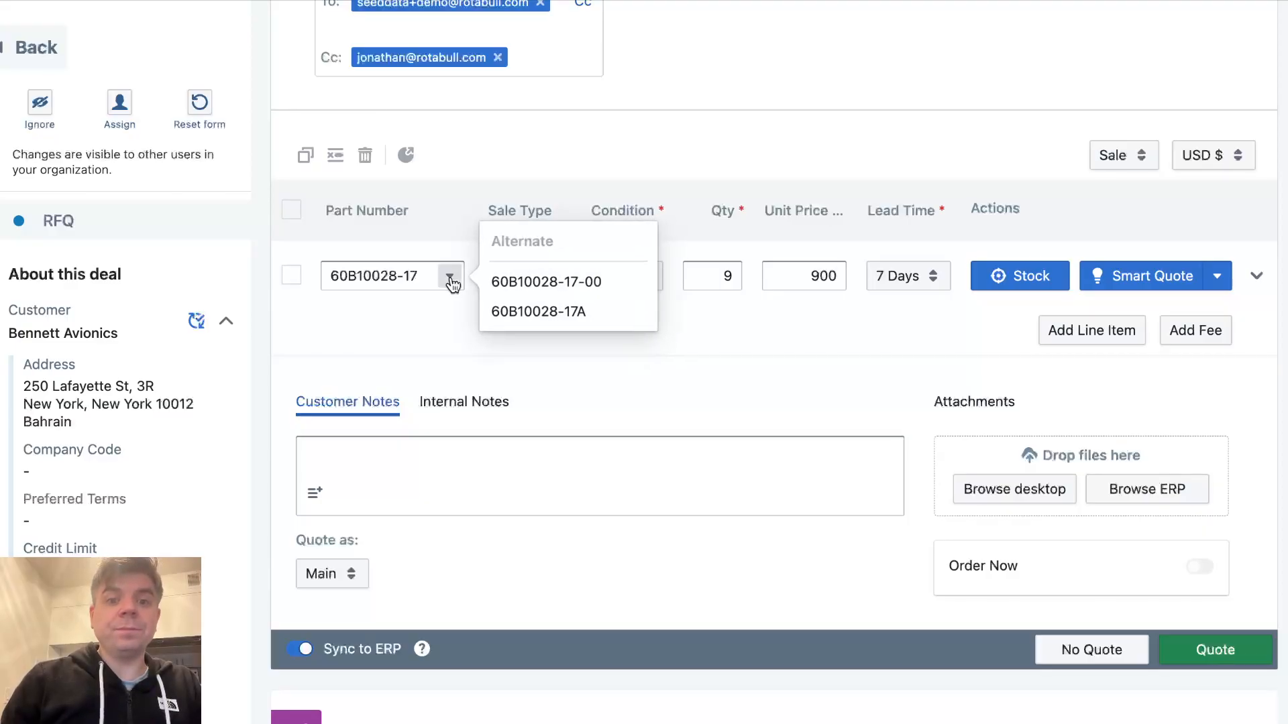
left_click(557, 283)
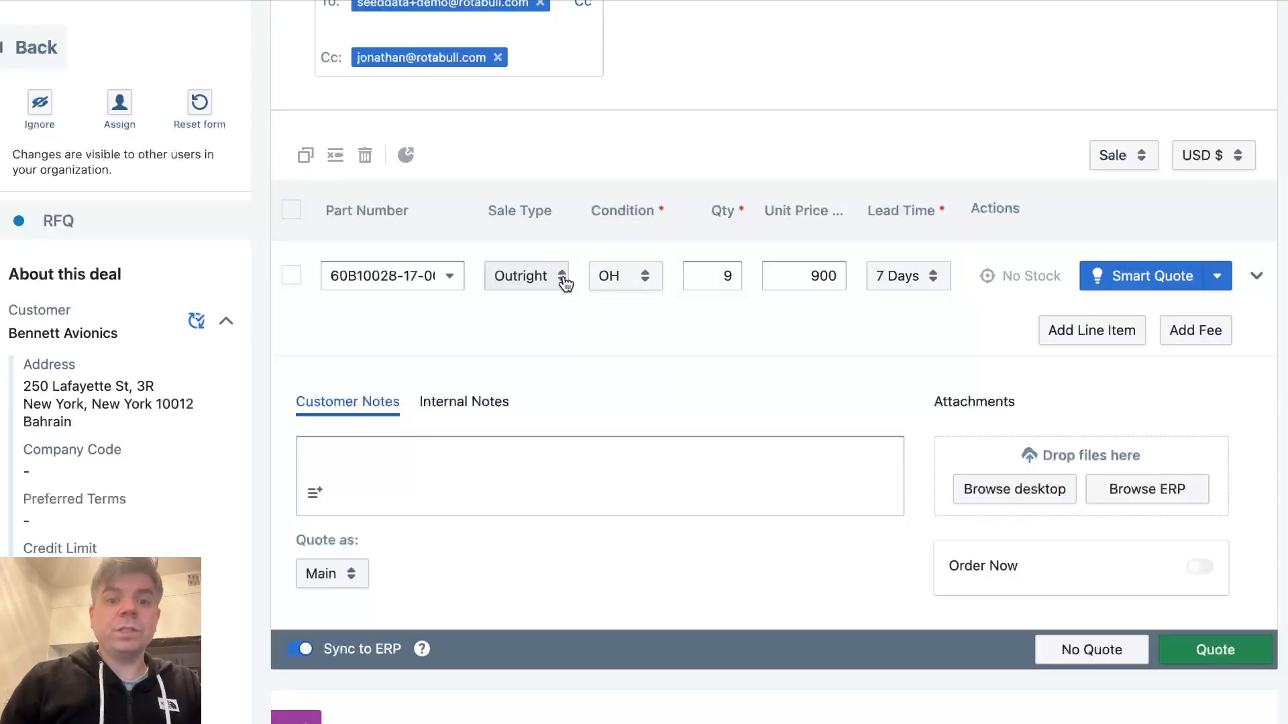
left_click(454, 285)
left_click(502, 281)
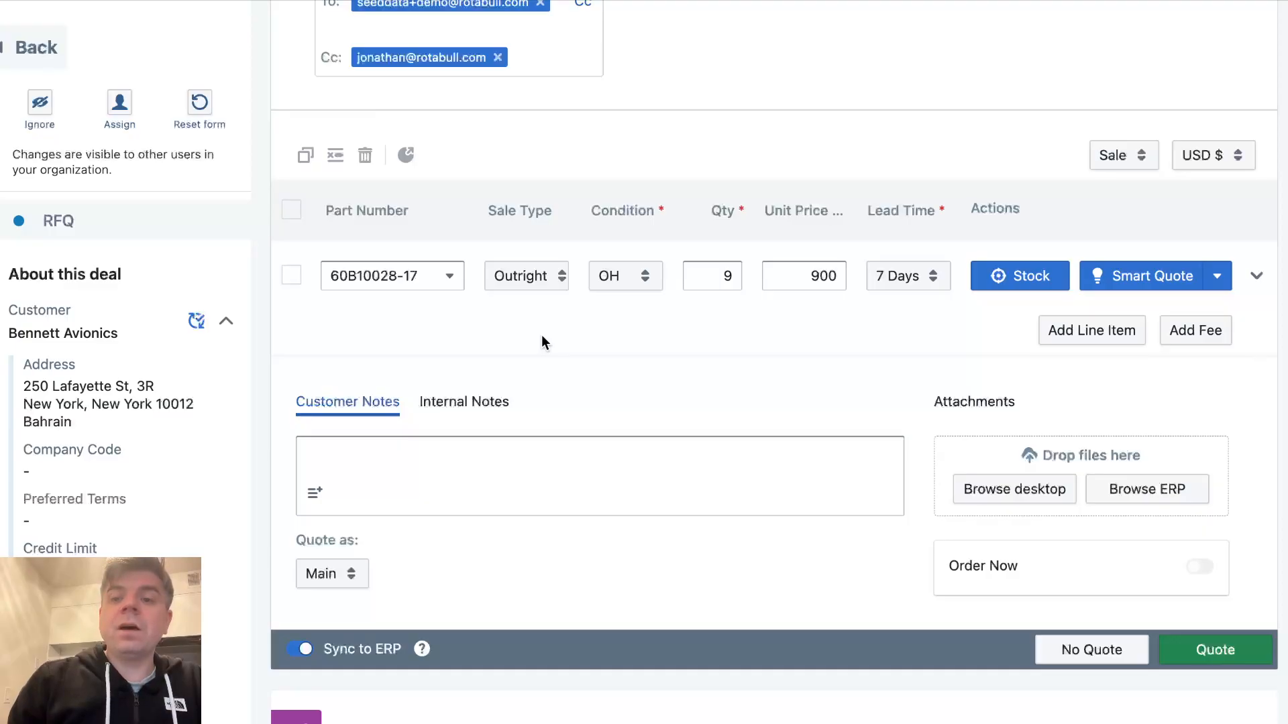
Expand the line item's details and attach the 60B10028-17.jpeg file of Stock Line 3 from the ERP
left_click(1258, 287)
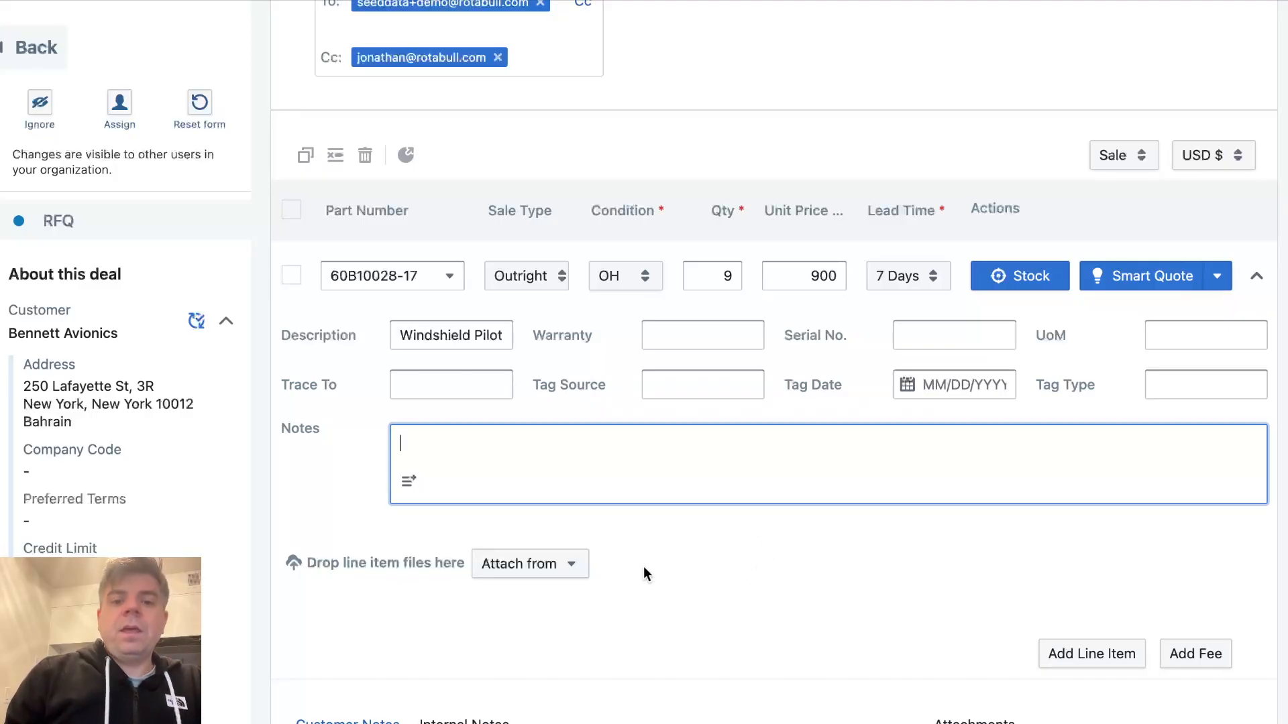
left_click(540, 568)
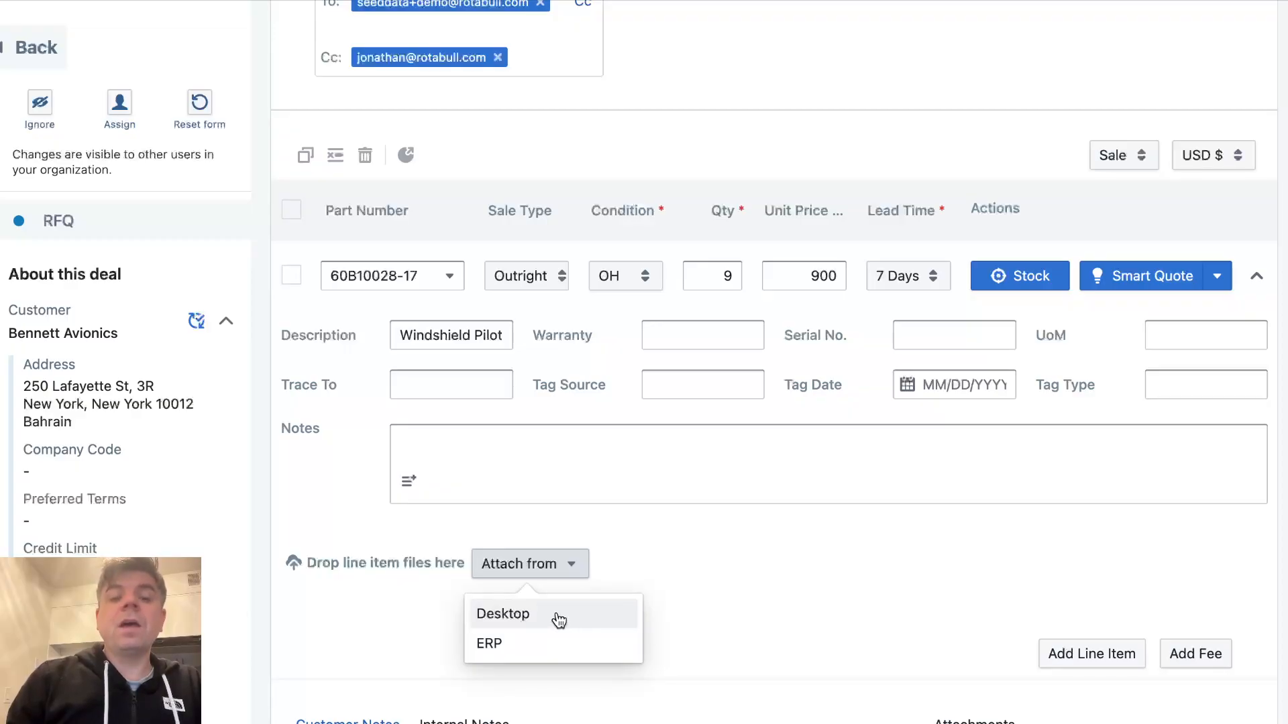
left_click(548, 655)
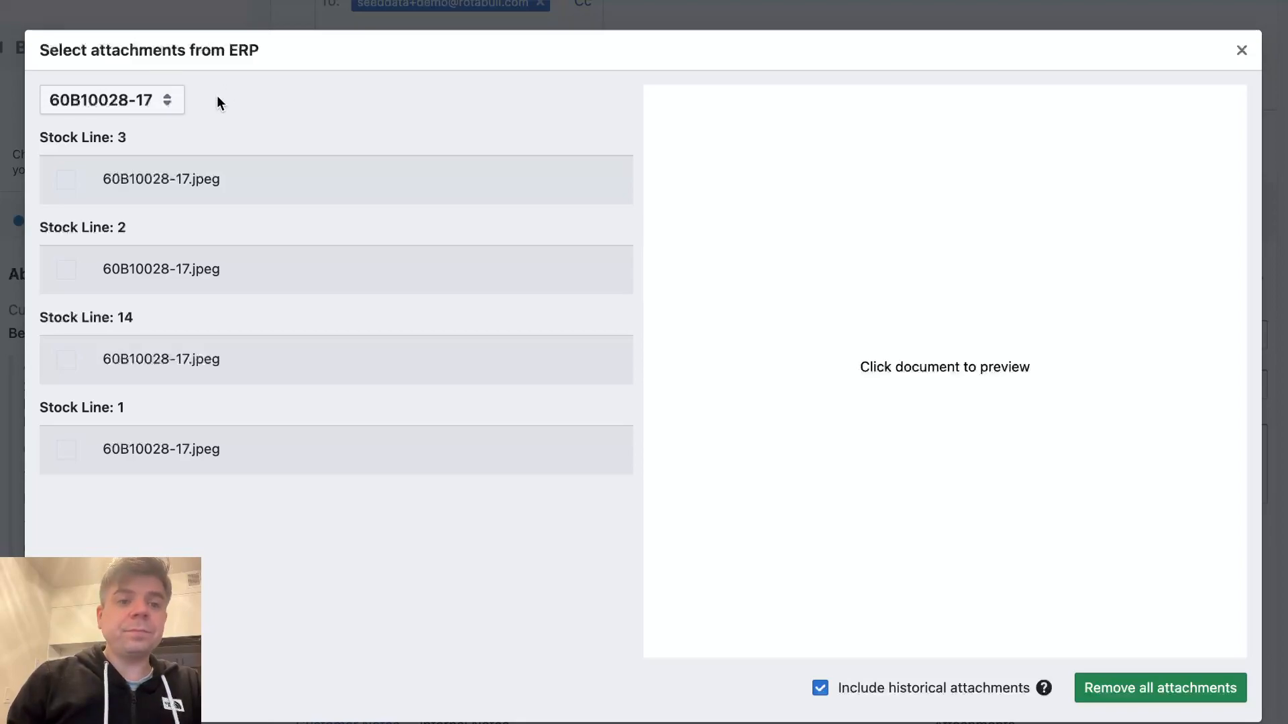
left_click(67, 181)
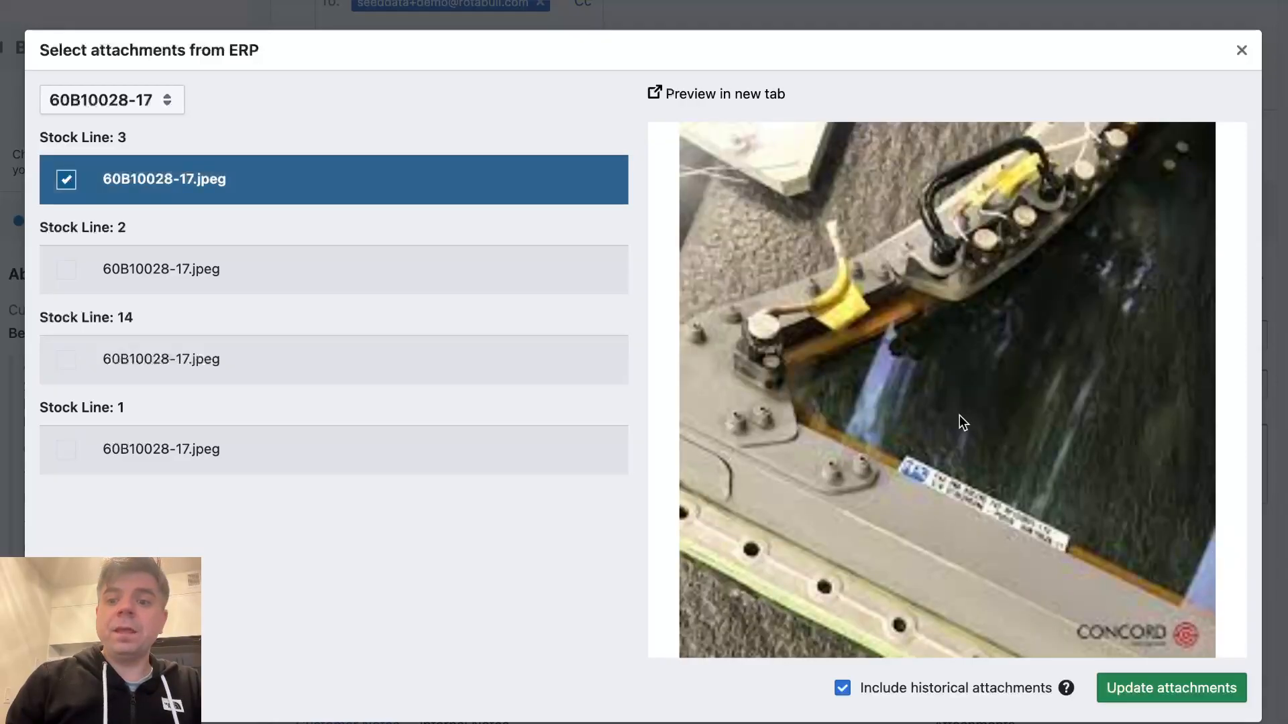
left_click(1159, 693)
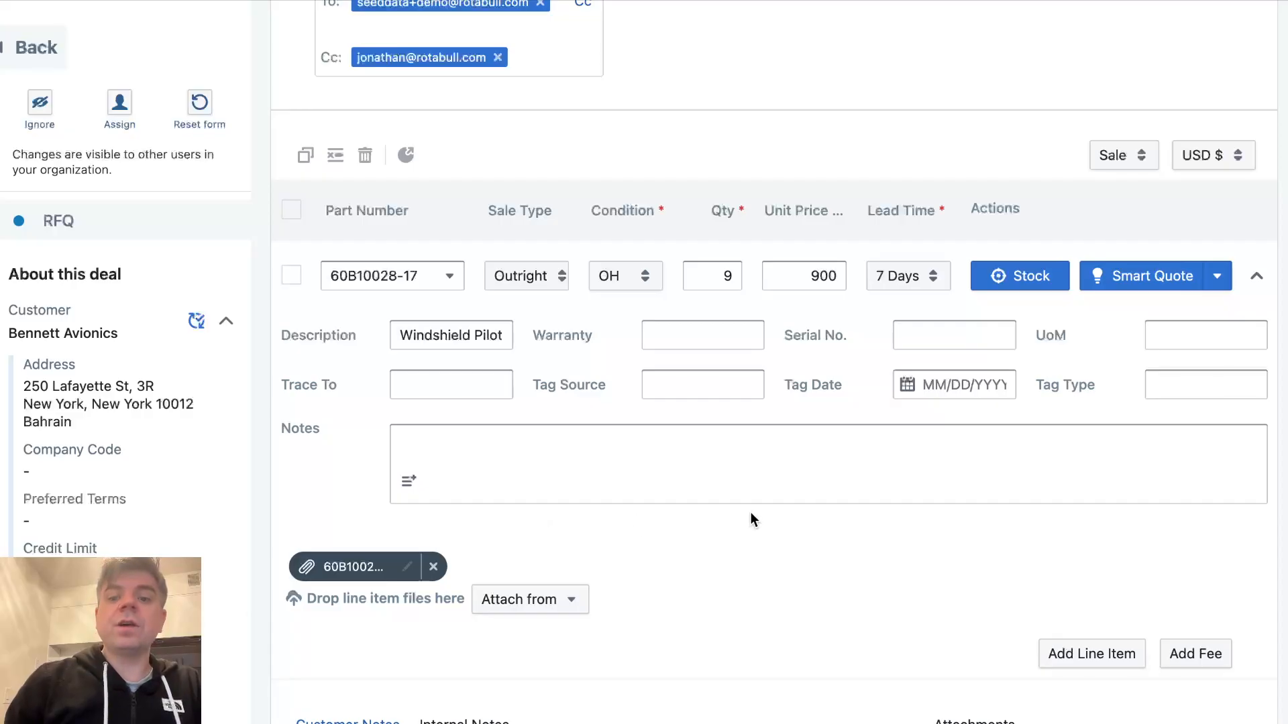
Look through the line item's notes field and the quote's customer notes and internal notes
scroll(750, 513, "down", 5)
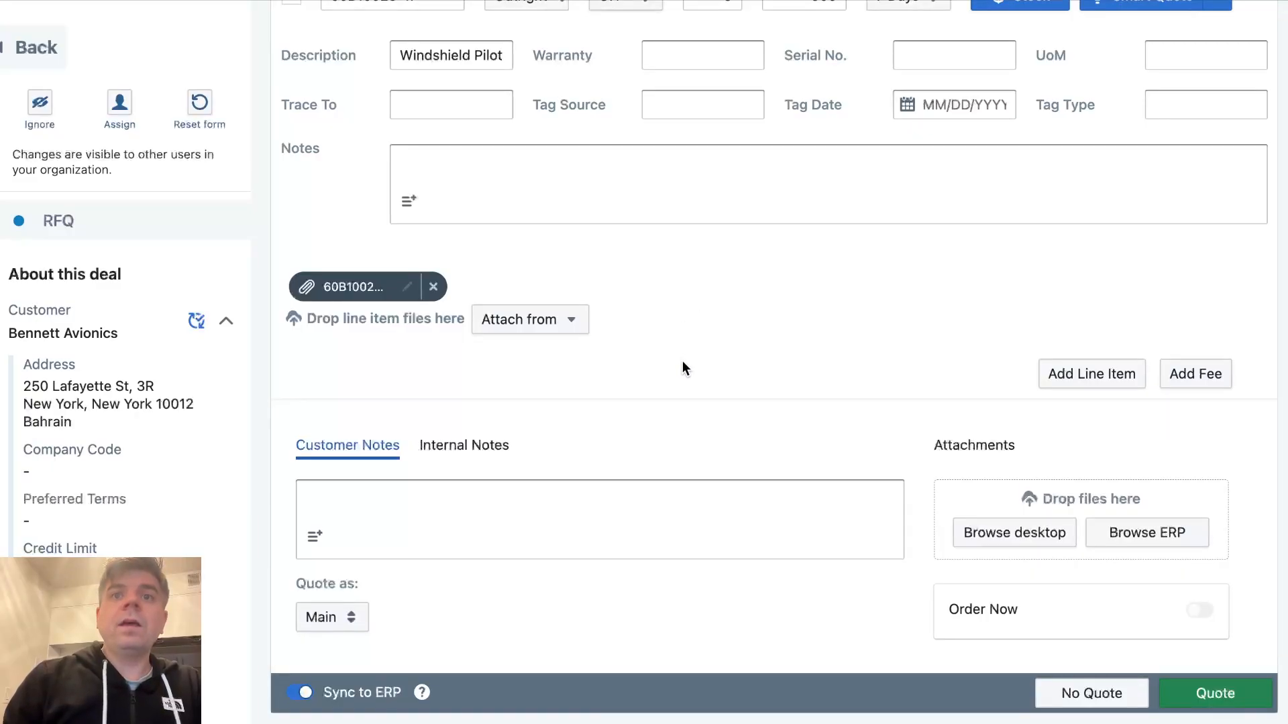
scroll(621, 340, "up", 2)
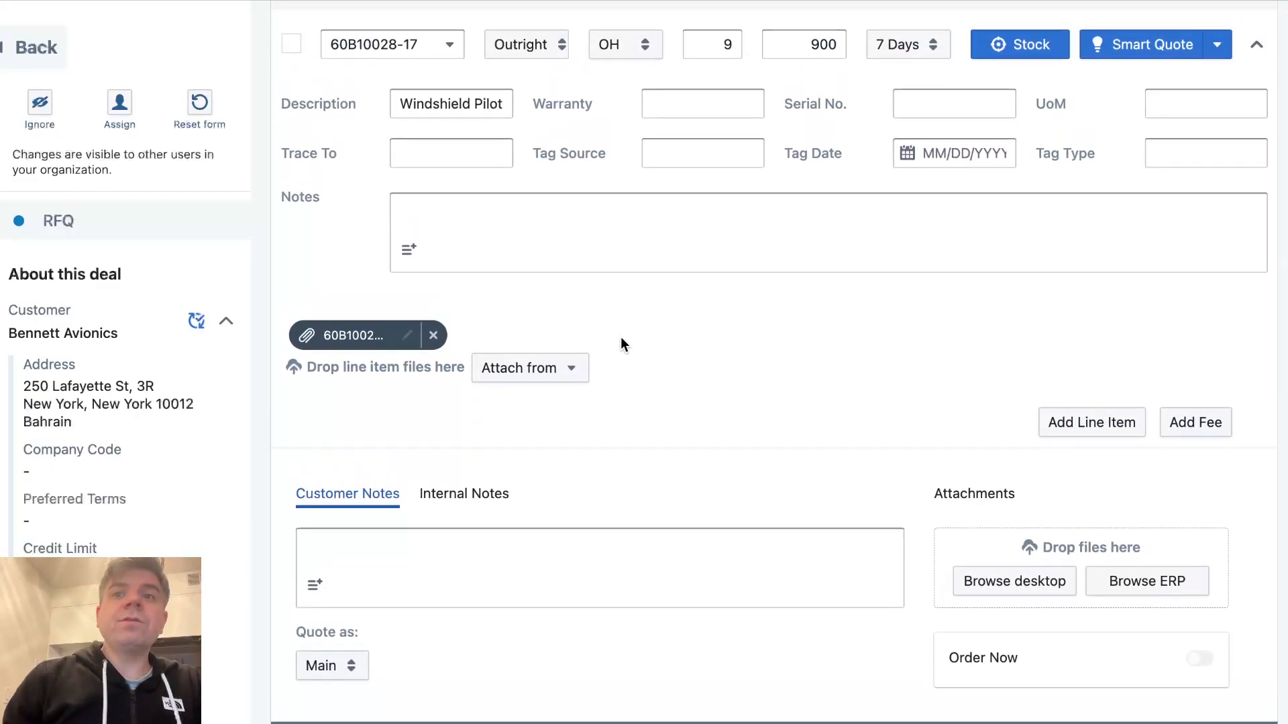
left_click(566, 243)
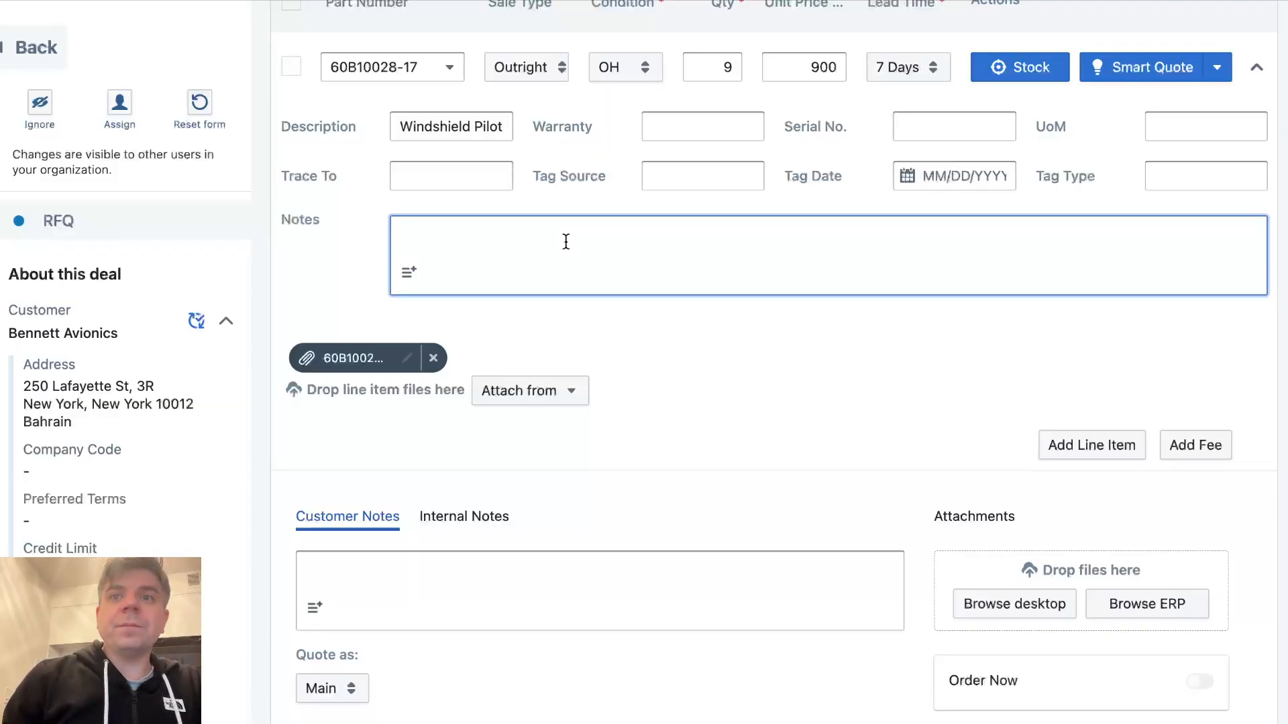
scroll(562, 340, "down", 3)
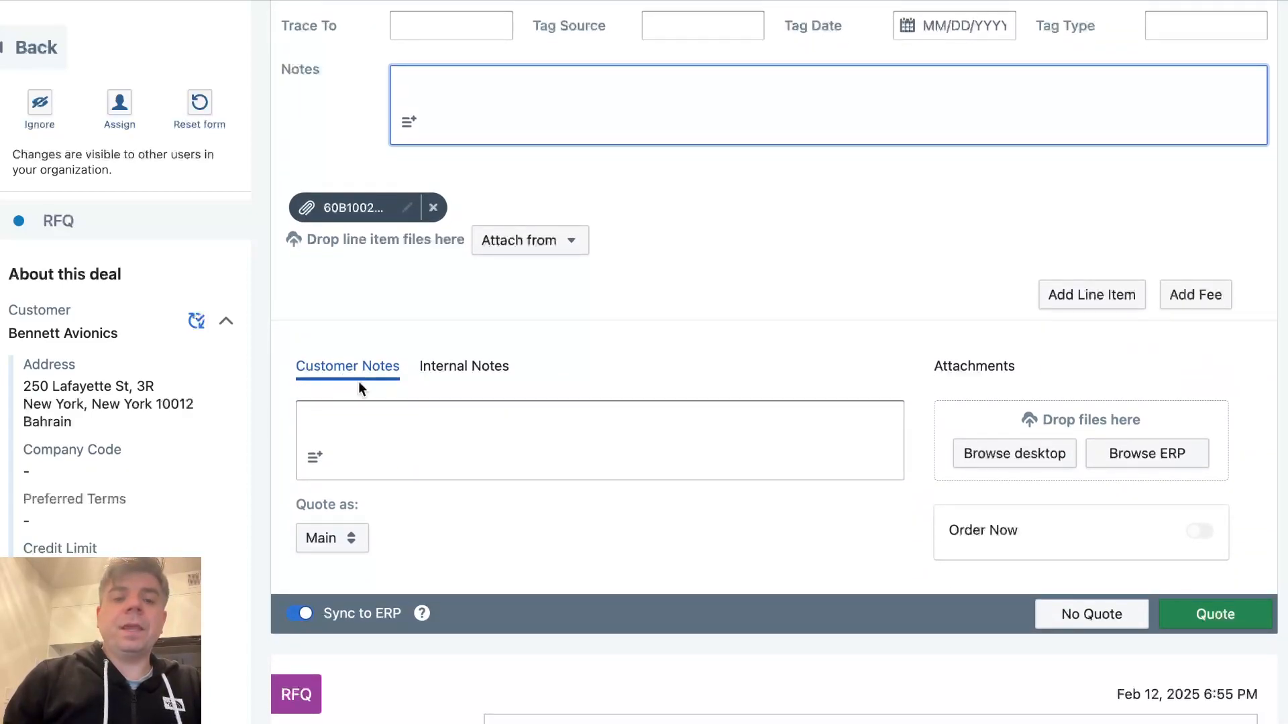
left_click(368, 417)
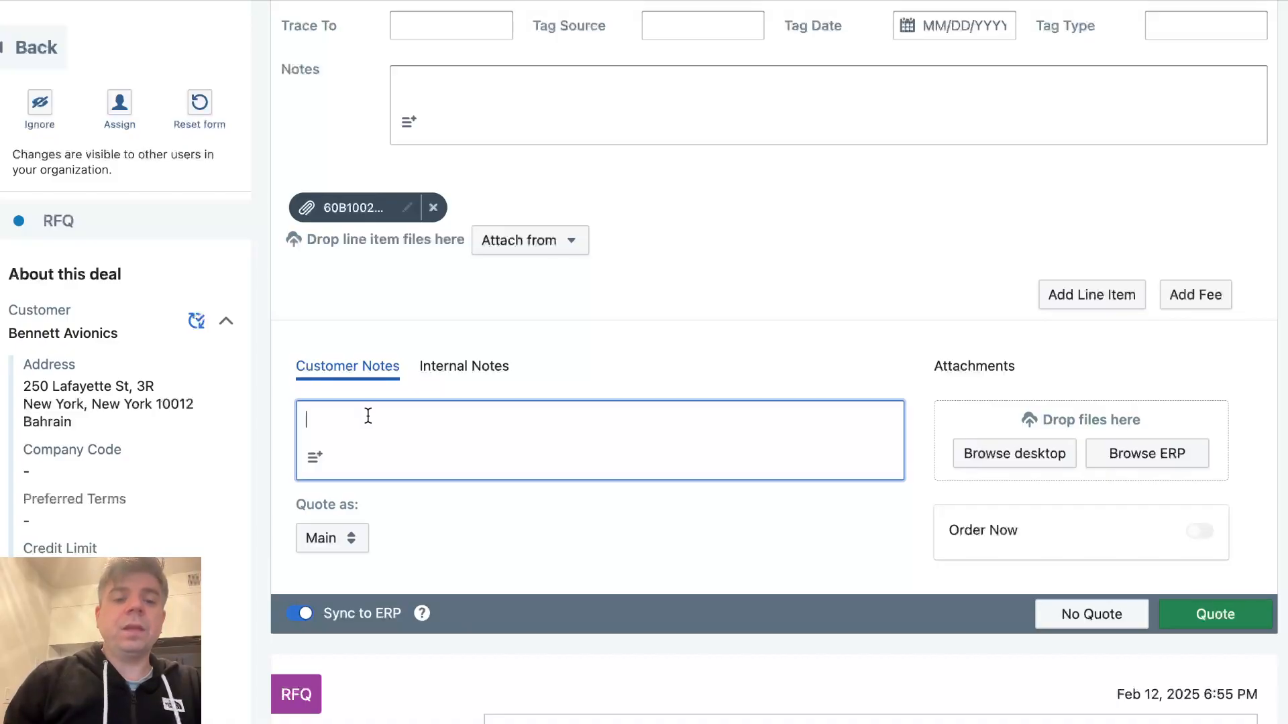
left_click(465, 379)
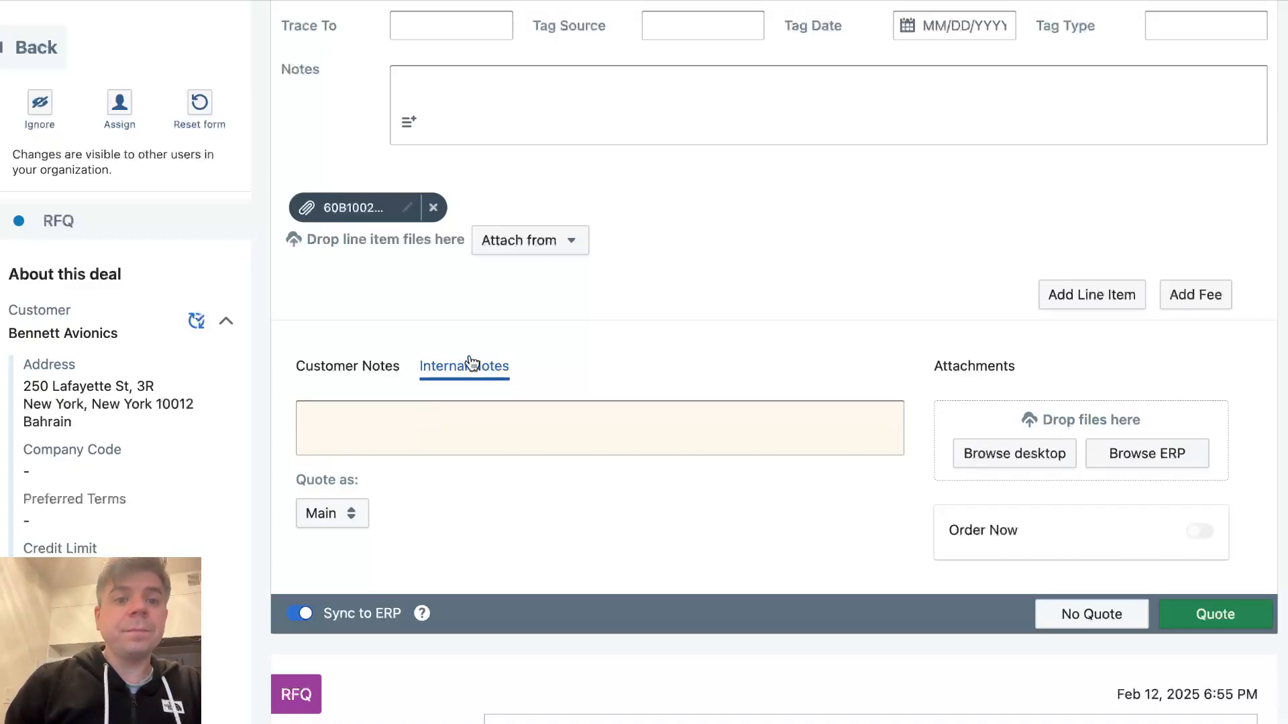
Enter "Line item note" in the notes of the 60B10028-17 line item
scroll(514, 328, "up", 3)
left_click(488, 185)
type("Line item note")
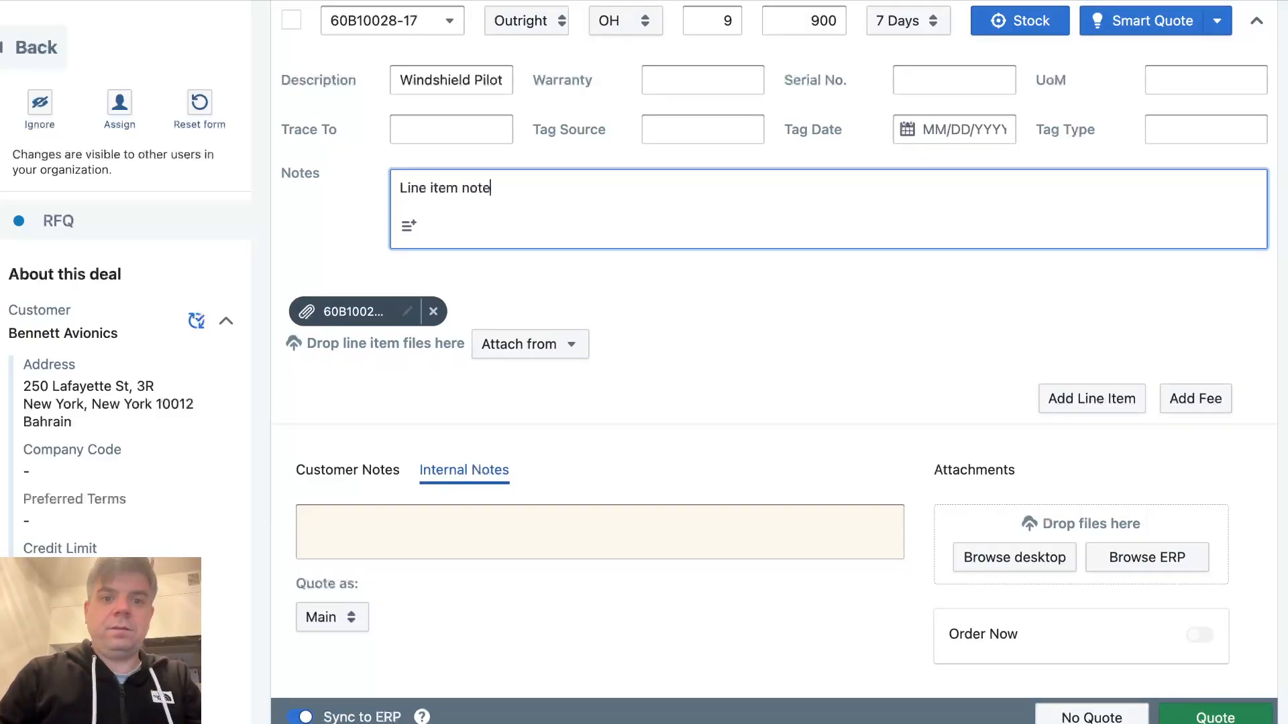
Enter "Customer note" as the quote's customer note and "Internal note" as its internal note
left_click(373, 485)
left_click(376, 524)
type("Customer note")
left_click(478, 472)
left_click(383, 517)
type("Internal note")
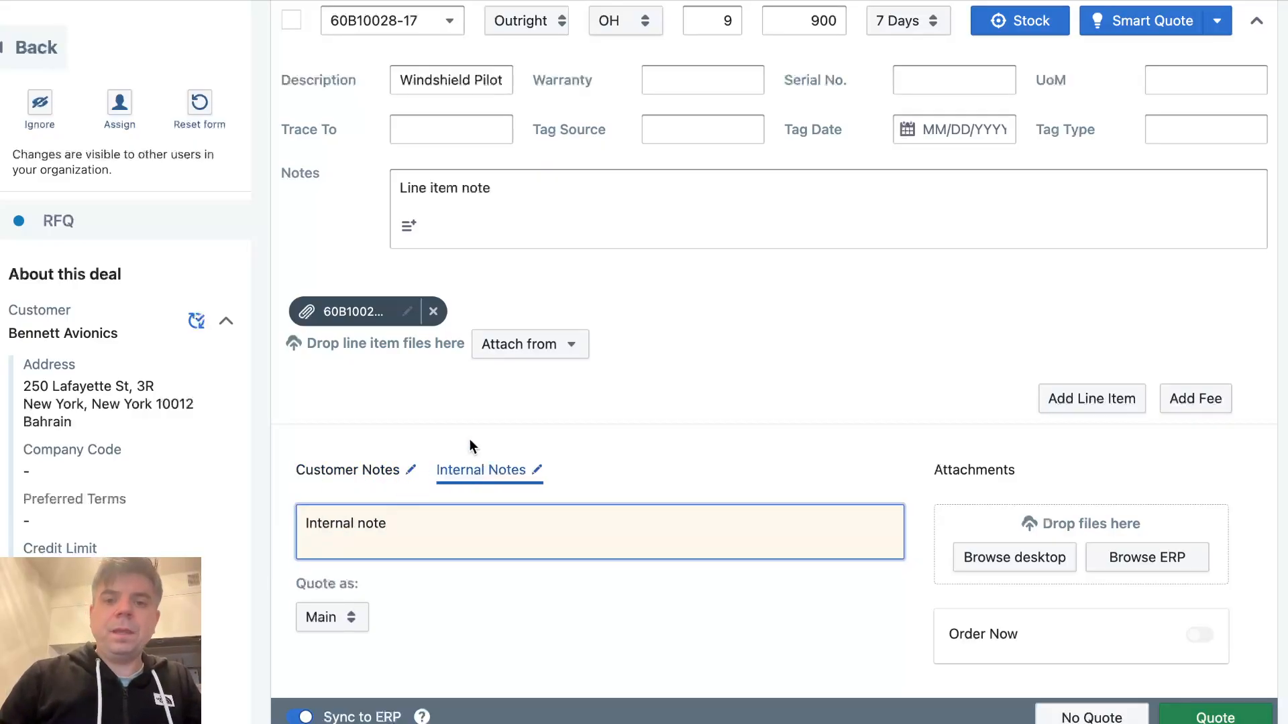
Preview the quote email down to its disclaimers, and return to the response form to review it through to the end
scroll(834, 359, "up", 10)
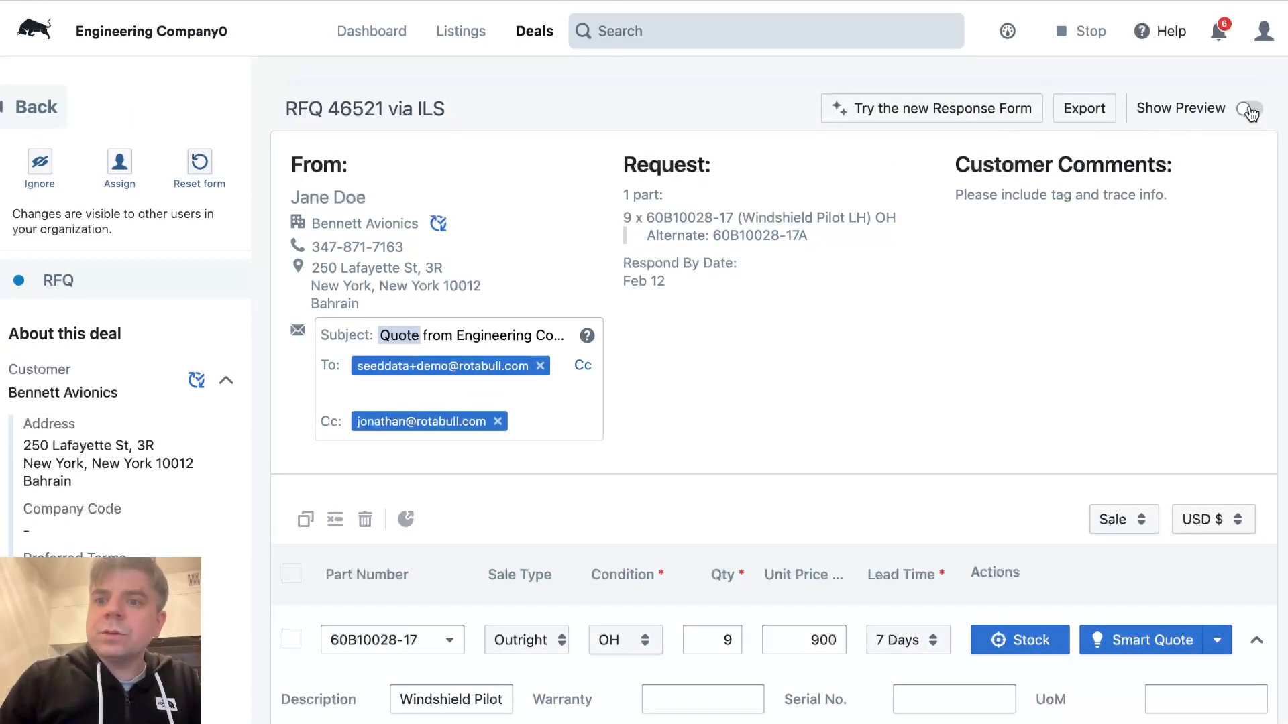
left_click(1249, 110)
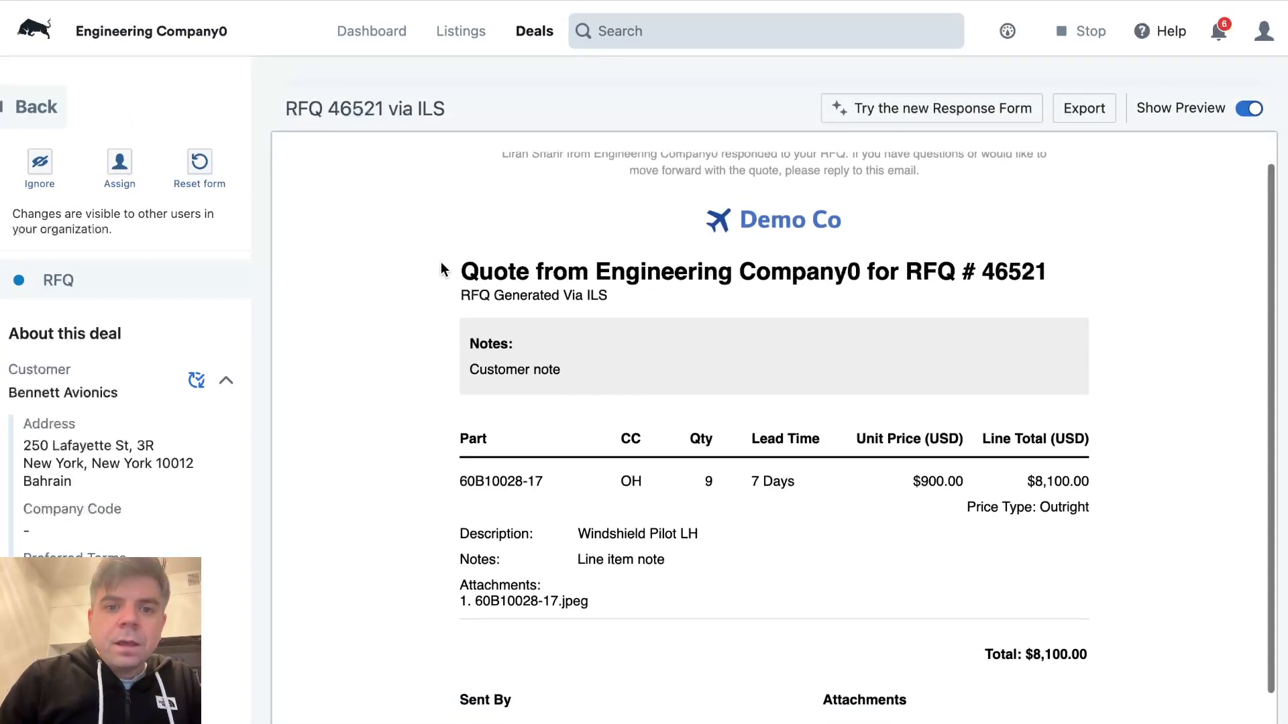
scroll(441, 263, "down", 2)
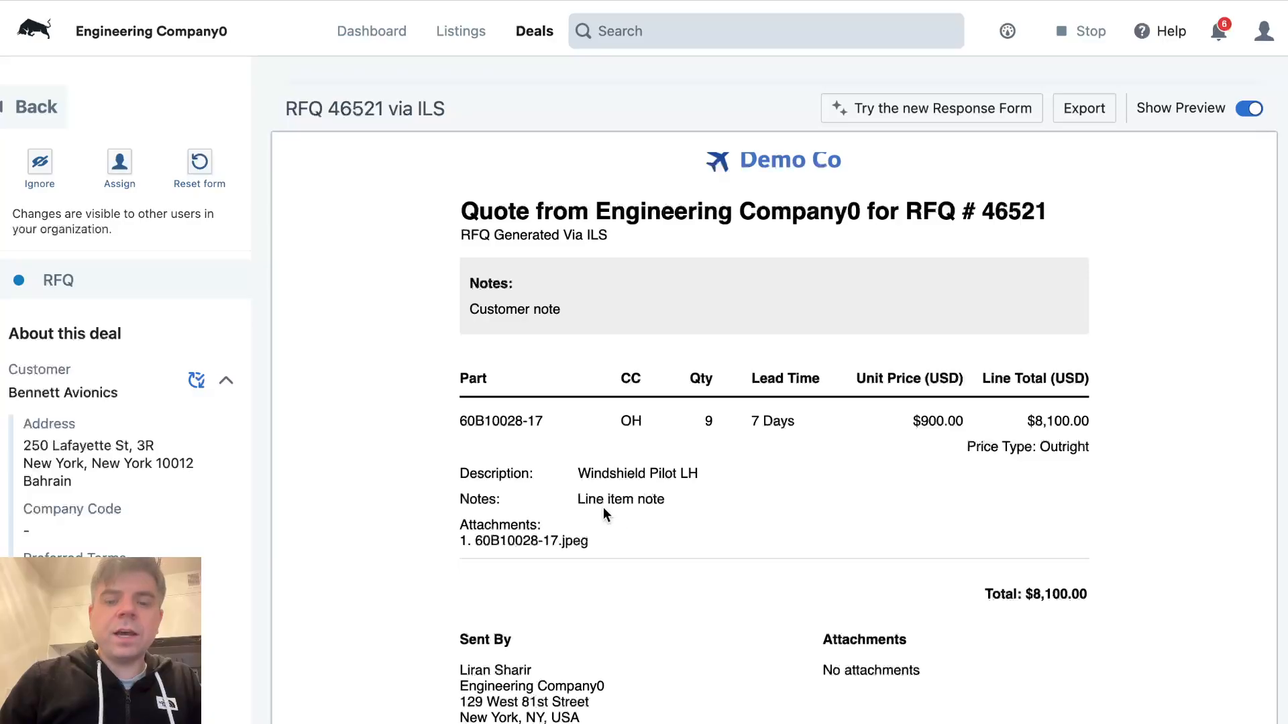
scroll(742, 497, "down", 7)
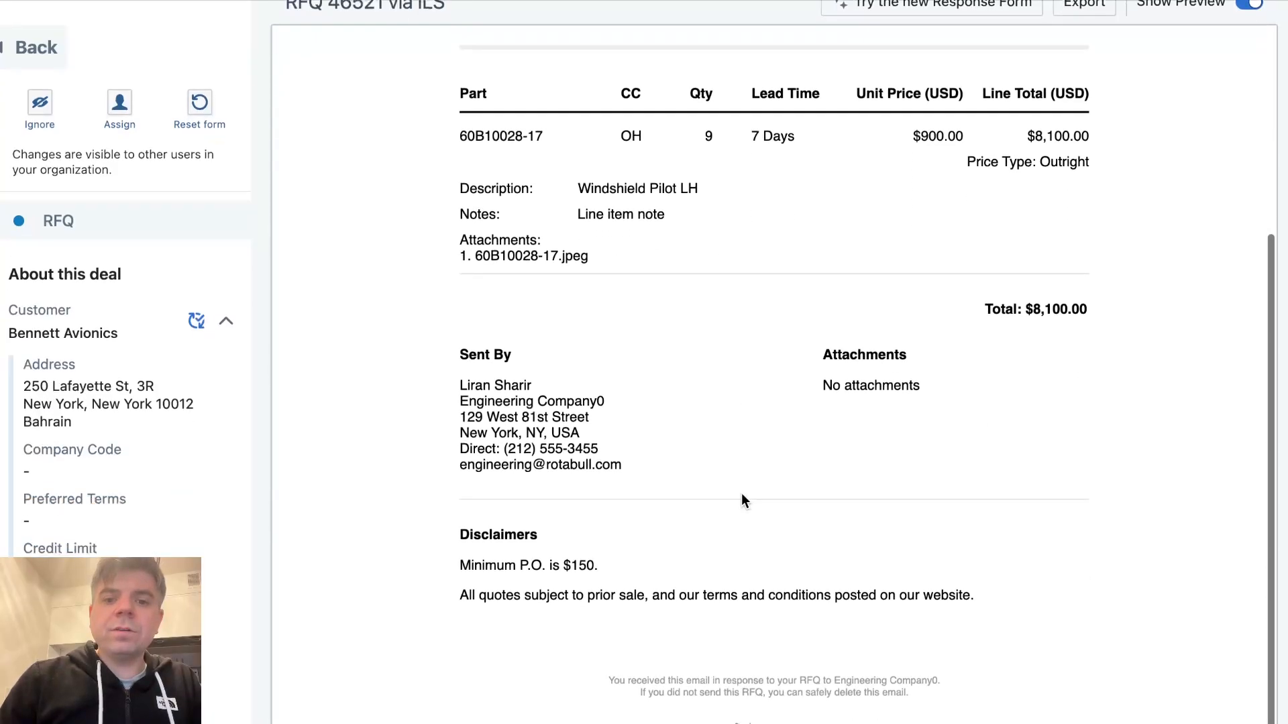
scroll(742, 497, "up", 5)
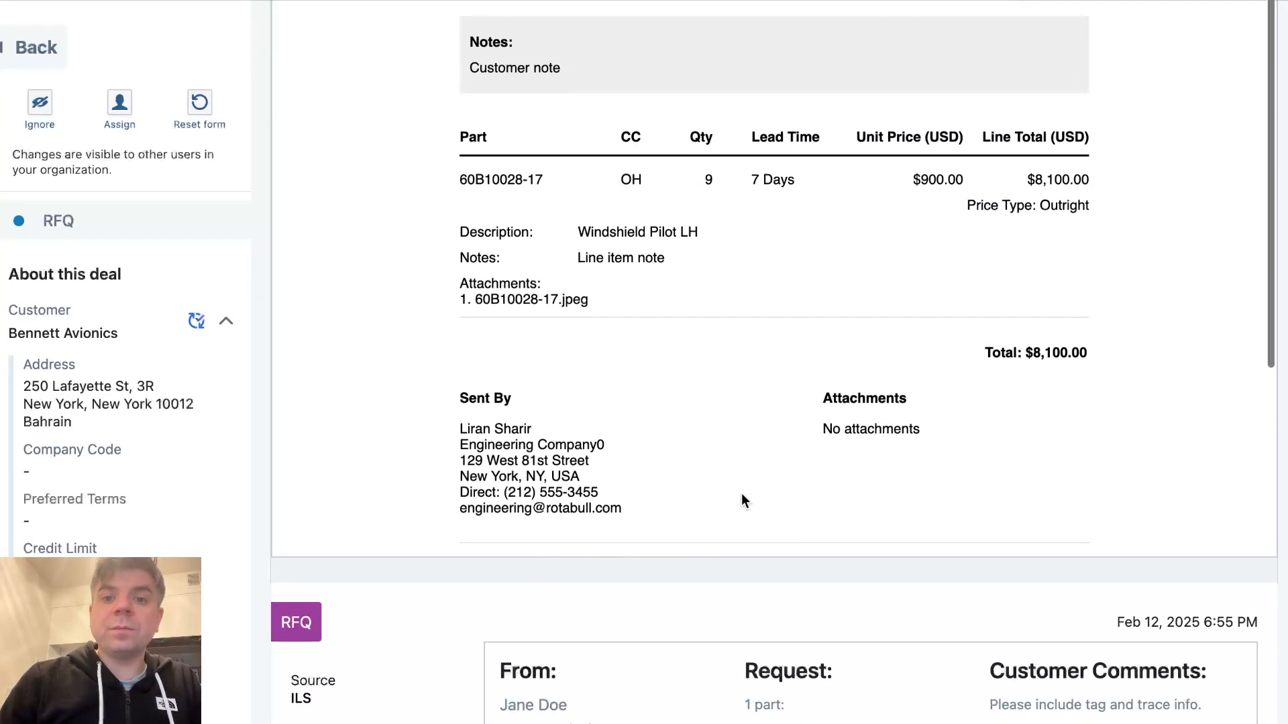
scroll(742, 498, "up", 5)
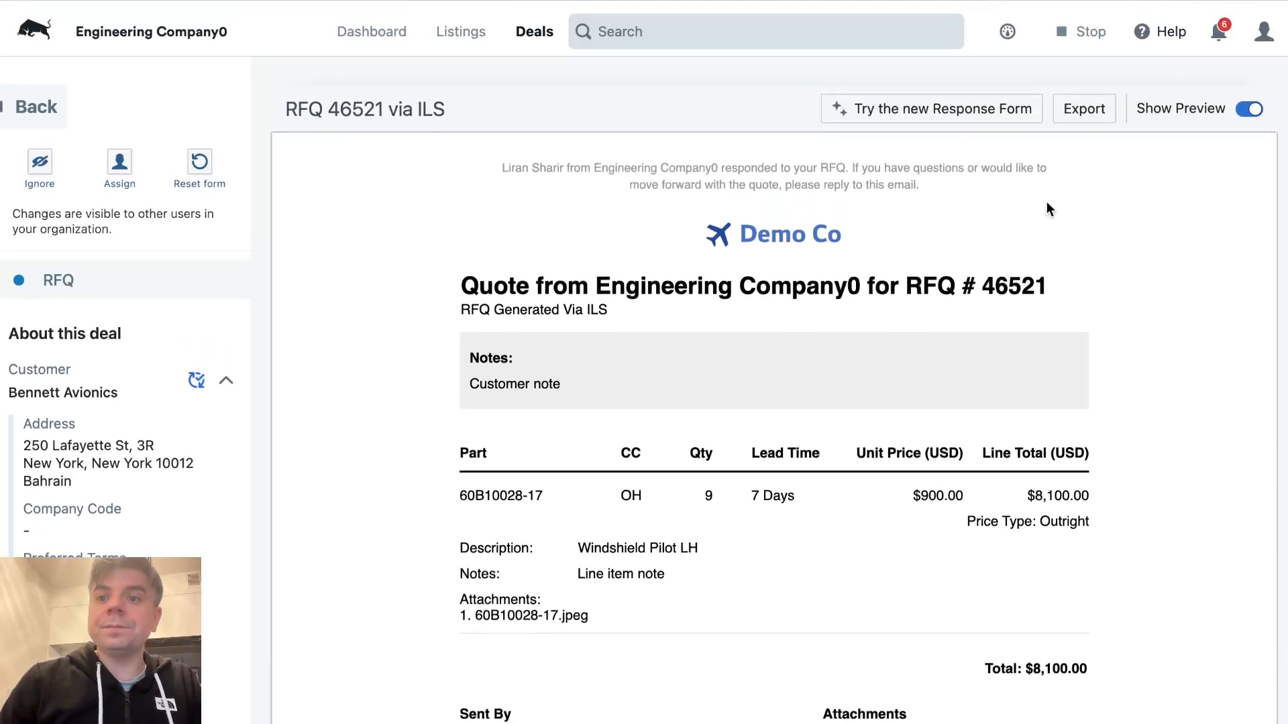
left_click(1249, 109)
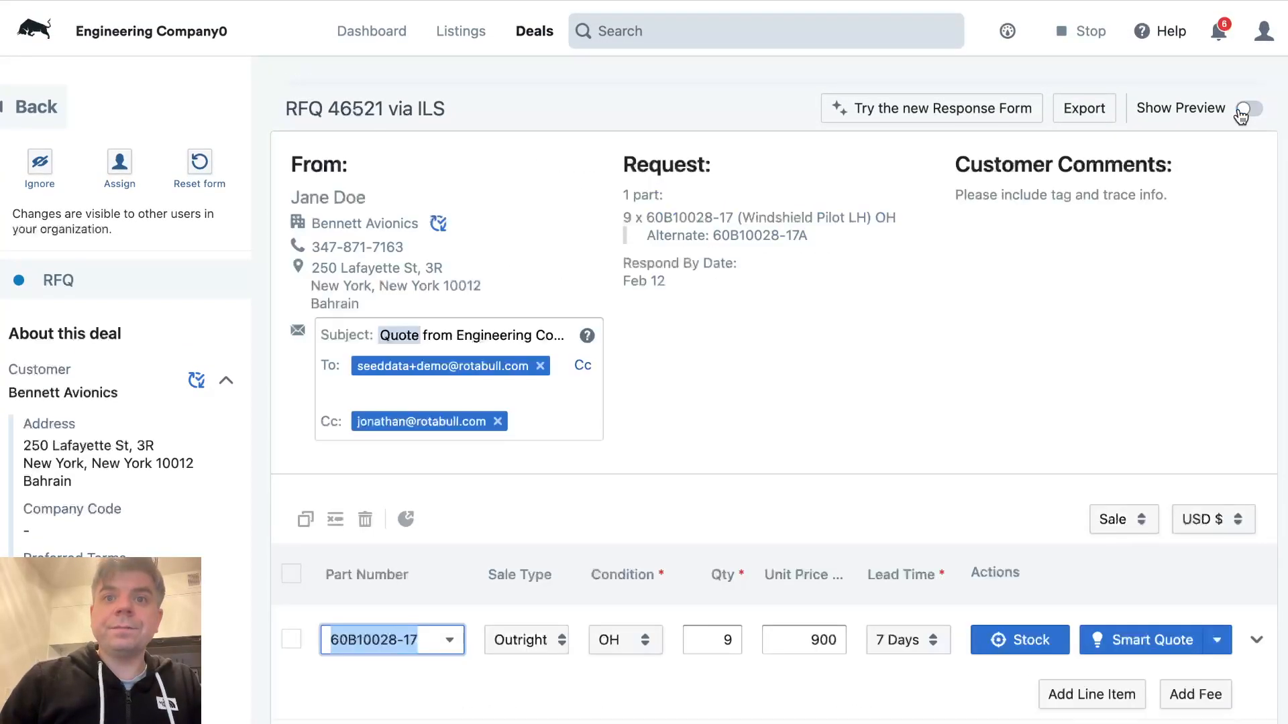
scroll(815, 391, "down", 3)
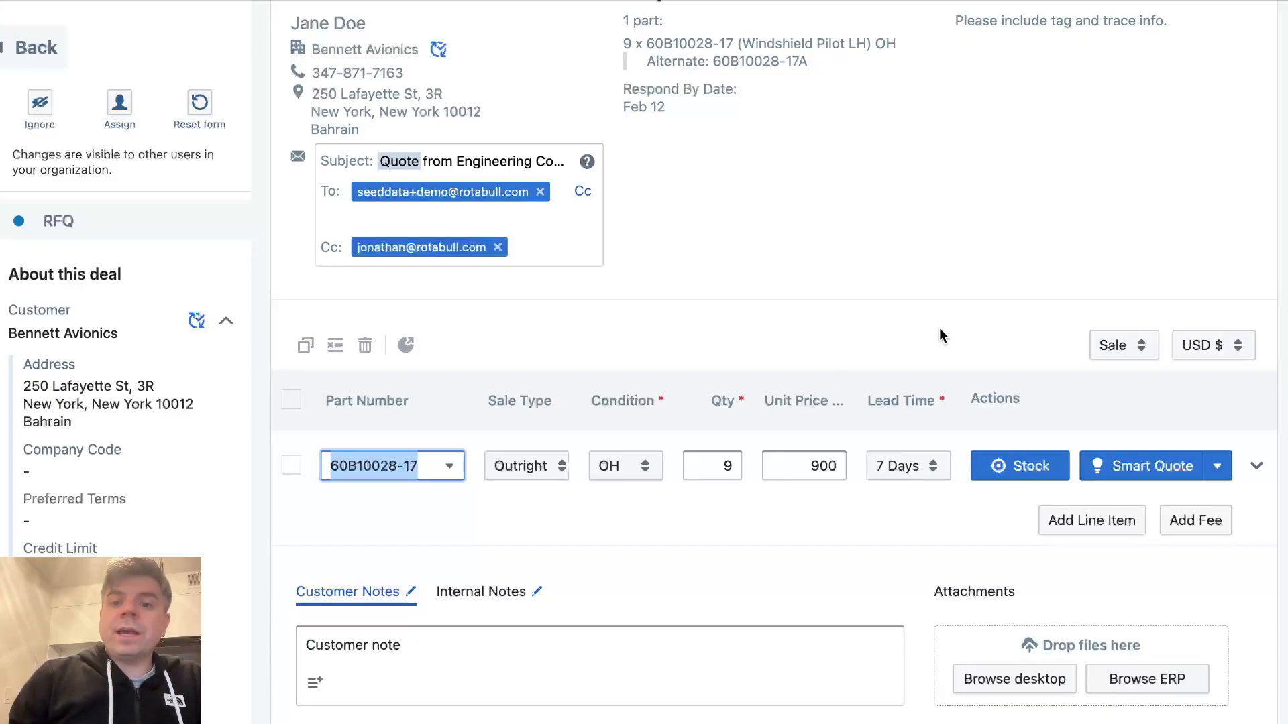
scroll(939, 330, "down", 4)
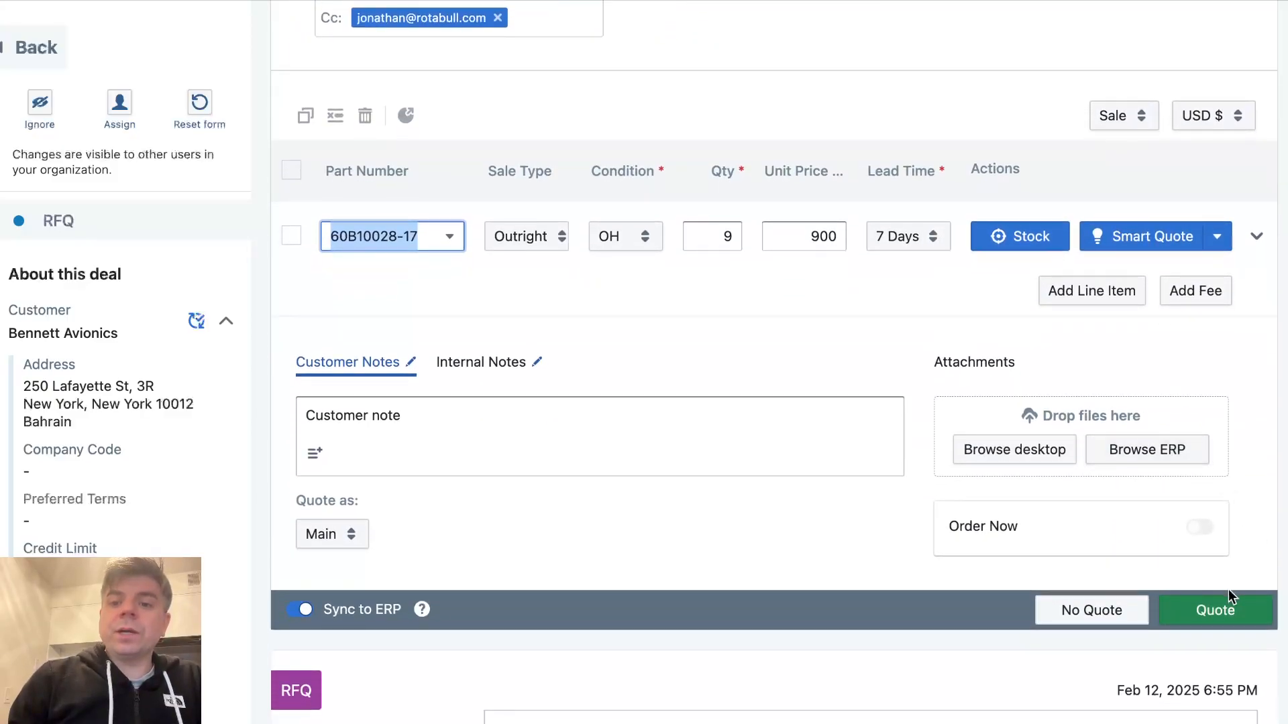